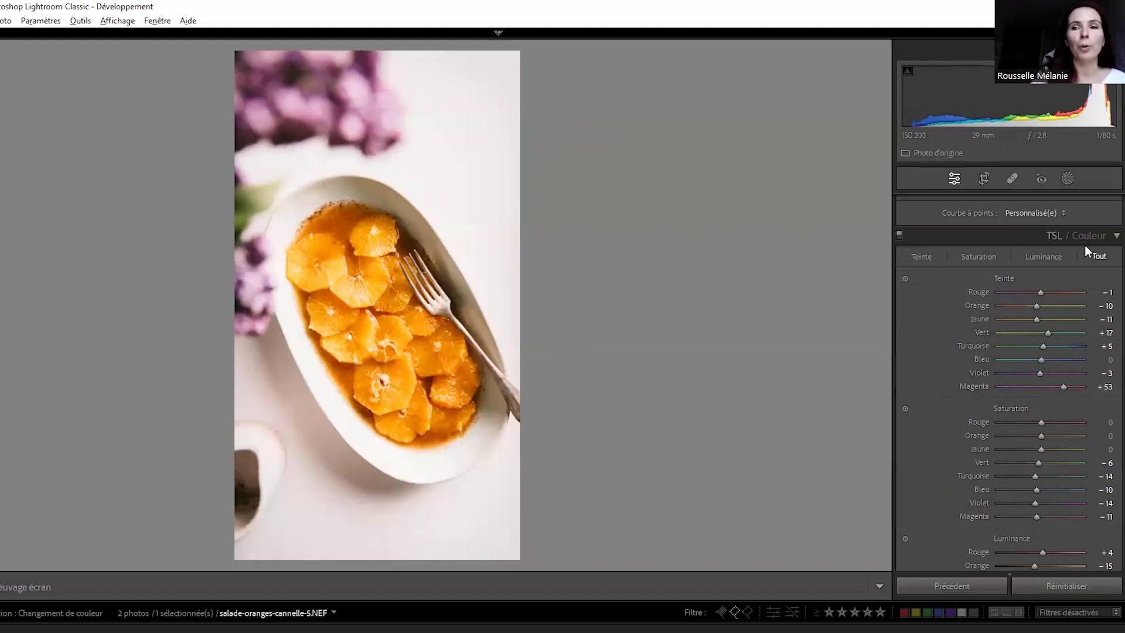
- Use the targeted HSL hue tool to swing the Magenta hue between extremes, settling at −96
{"action": "scroll", "coordinate": [1026, 270], "scroll_direction": "up", "scroll_amount": 3}
{"action": "scroll", "coordinate": [1062, 449], "scroll_direction": "down", "scroll_amount": 3}
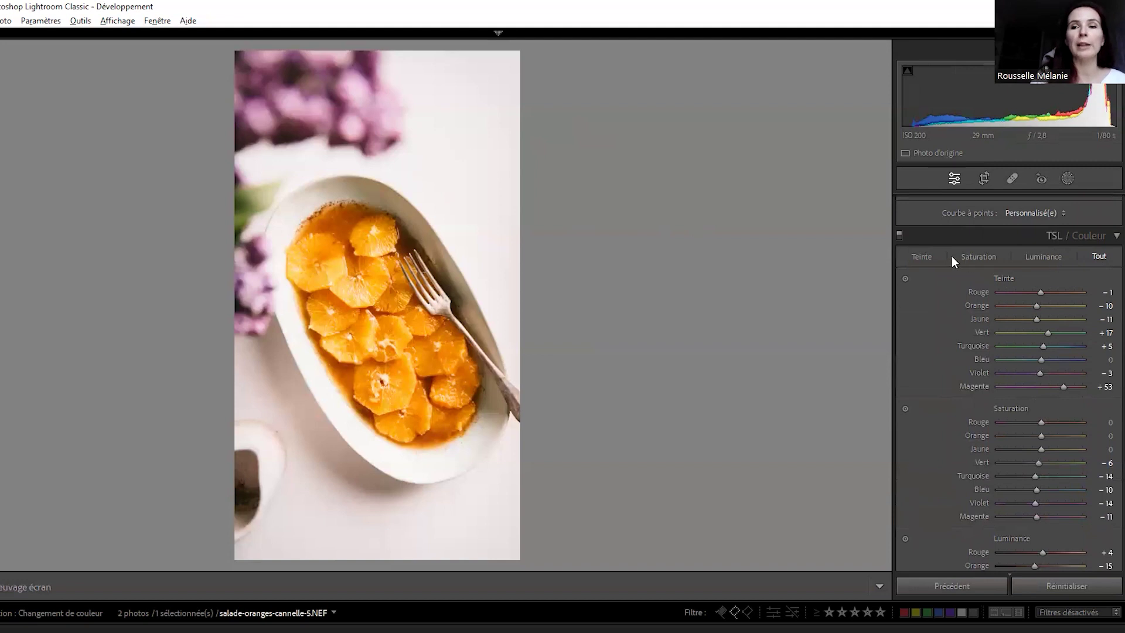
{"action": "left_click", "coordinate": [925, 260]}
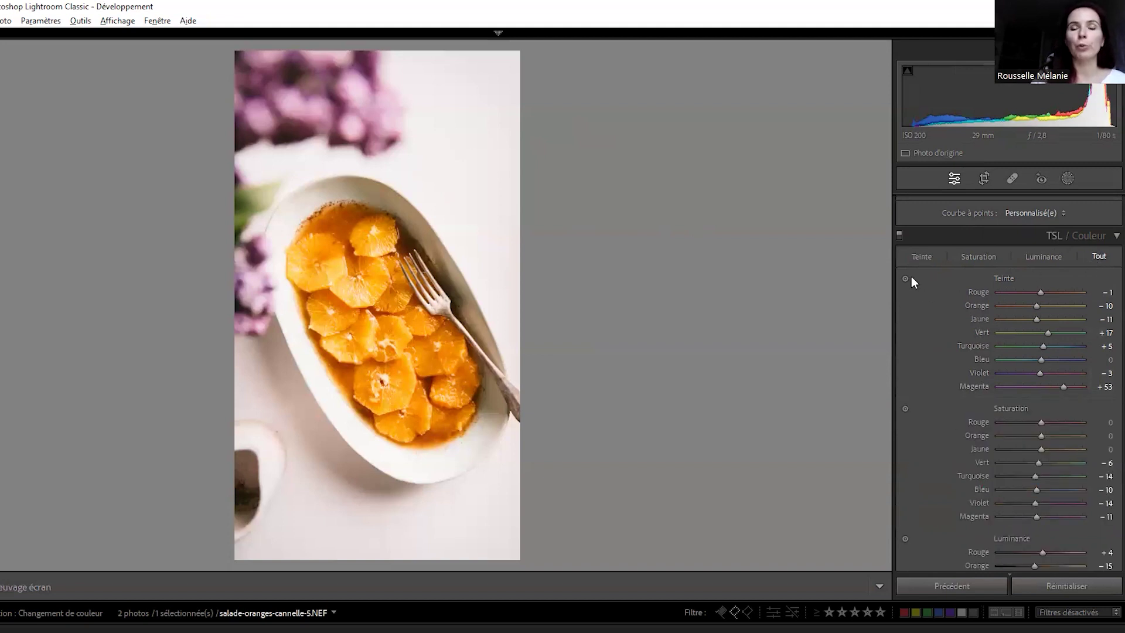
{"action": "left_click", "coordinate": [905, 279]}
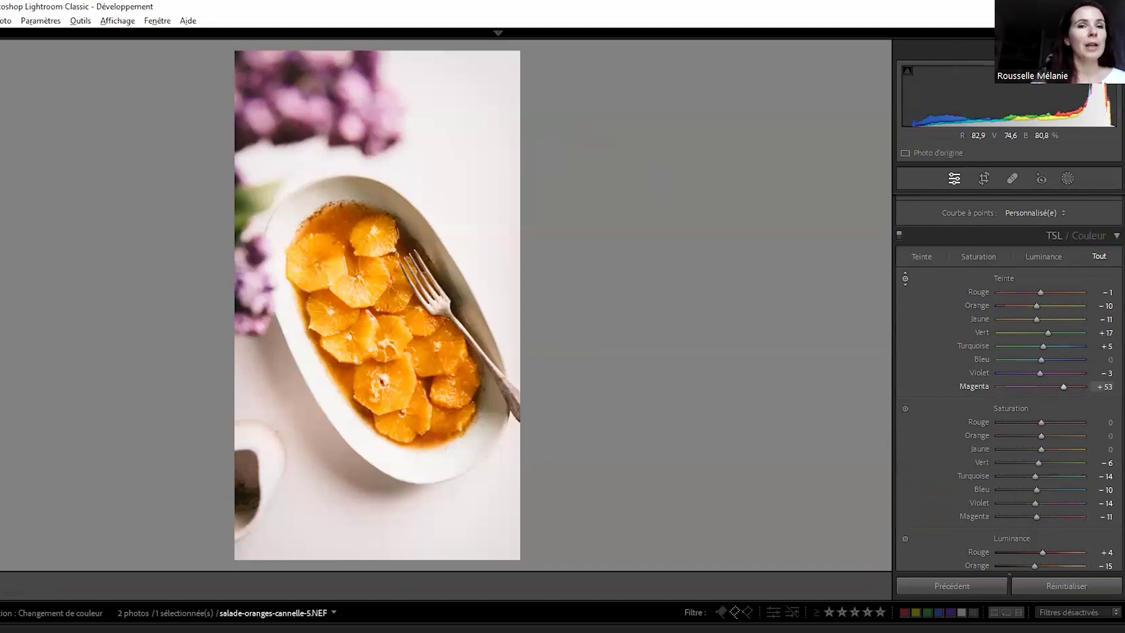
{"action": "left_click_drag", "start_coordinate": [327, 116], "coordinate": [328, 71]}
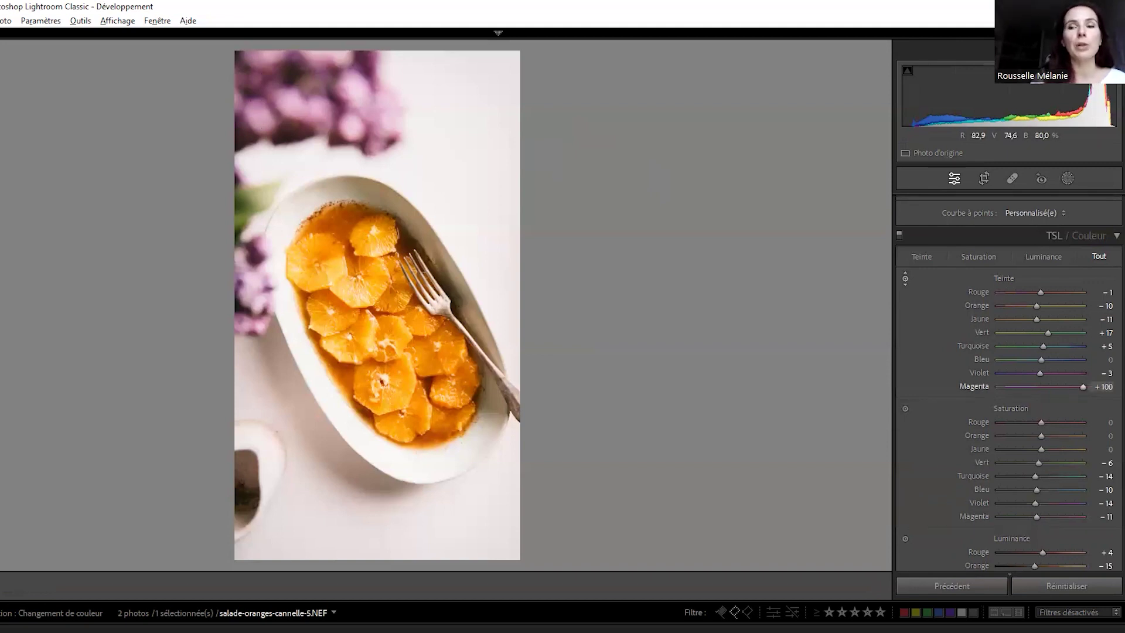
{"action": "left_click_drag", "start_coordinate": [1084, 387], "coordinate": [999, 387]}
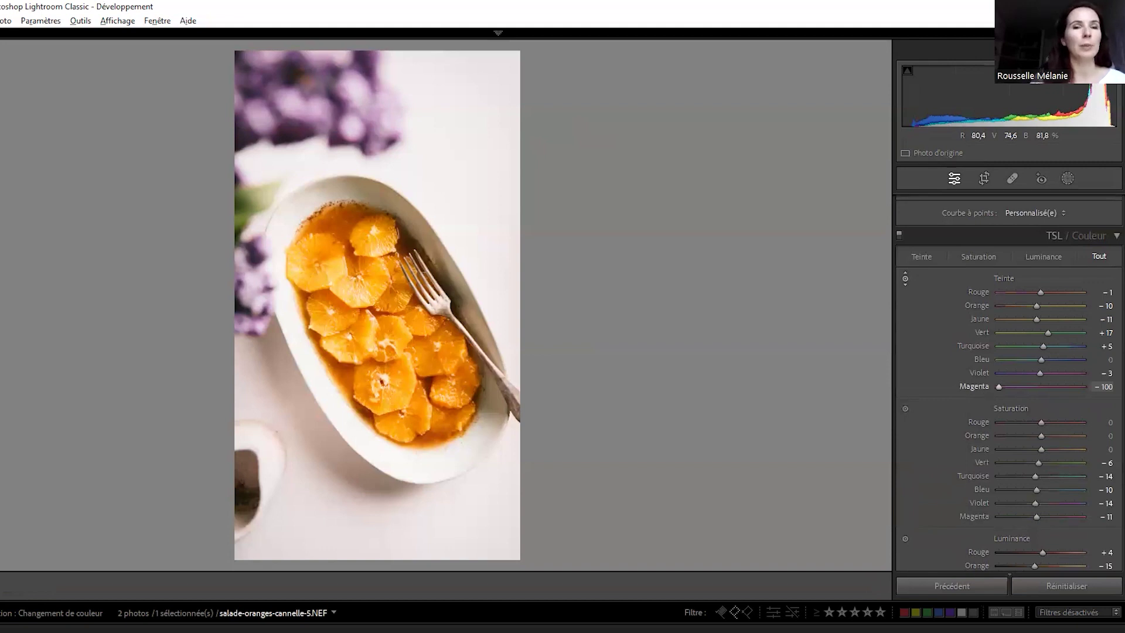
{"action": "left_click_drag", "start_coordinate": [1000, 387], "coordinate": [1083, 386]}
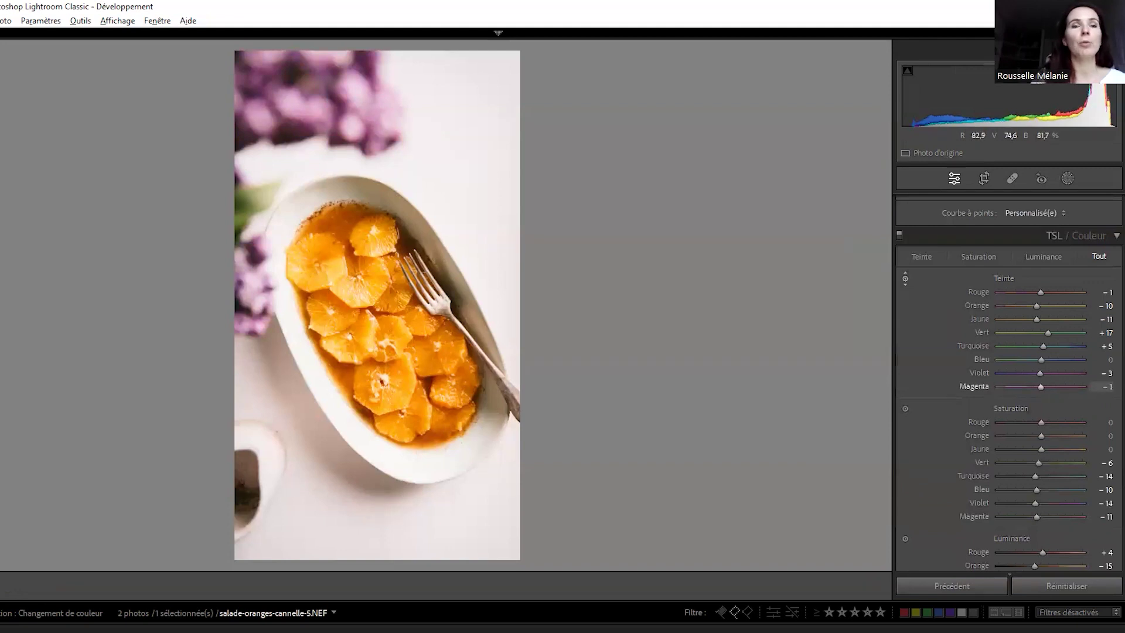
{"action": "left_click_drag", "start_coordinate": [1083, 387], "coordinate": [1002, 386]}
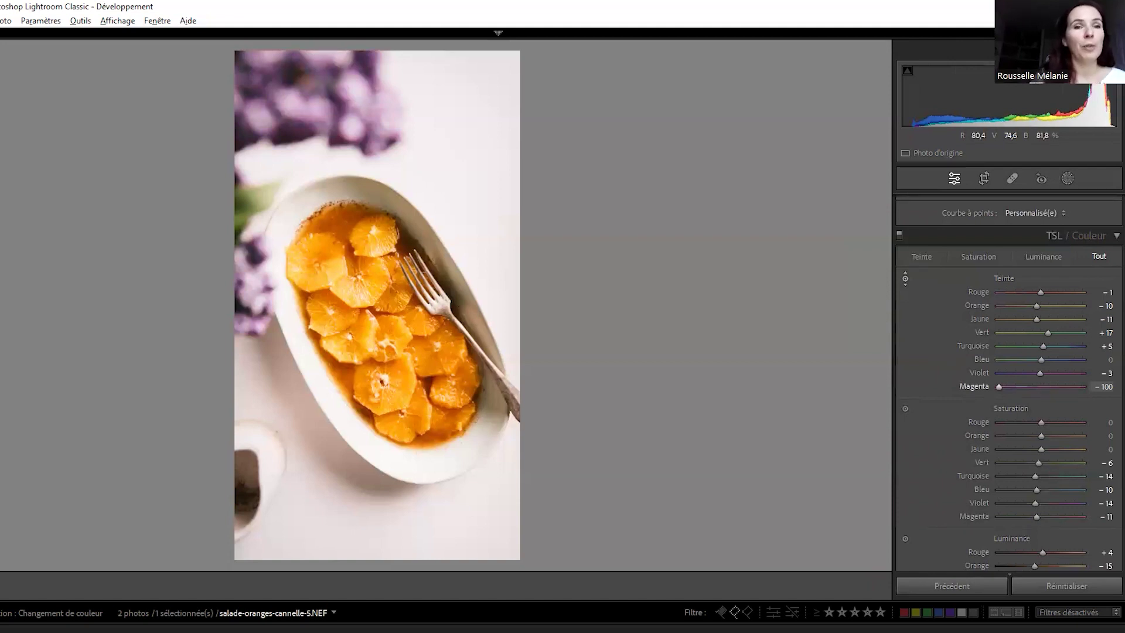
{"action": "left_click_drag", "start_coordinate": [1000, 387], "coordinate": [1001, 387]}
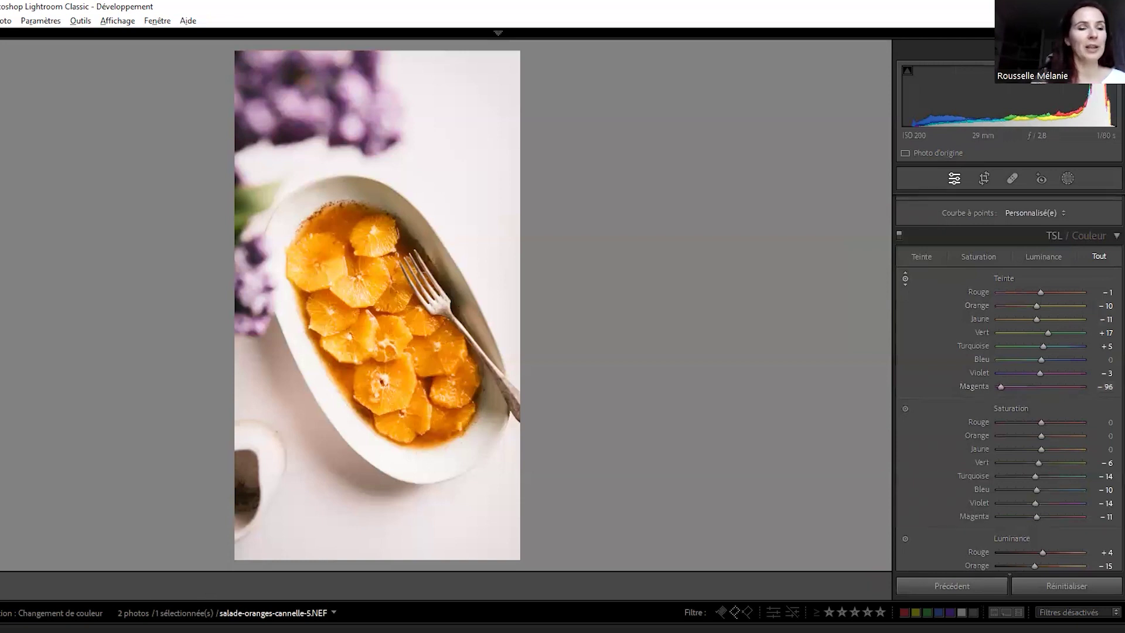
- On the babka photo, trial-shift the reds toward yellow and magenta, then undo it
{"action": "key", "text": "Right"}
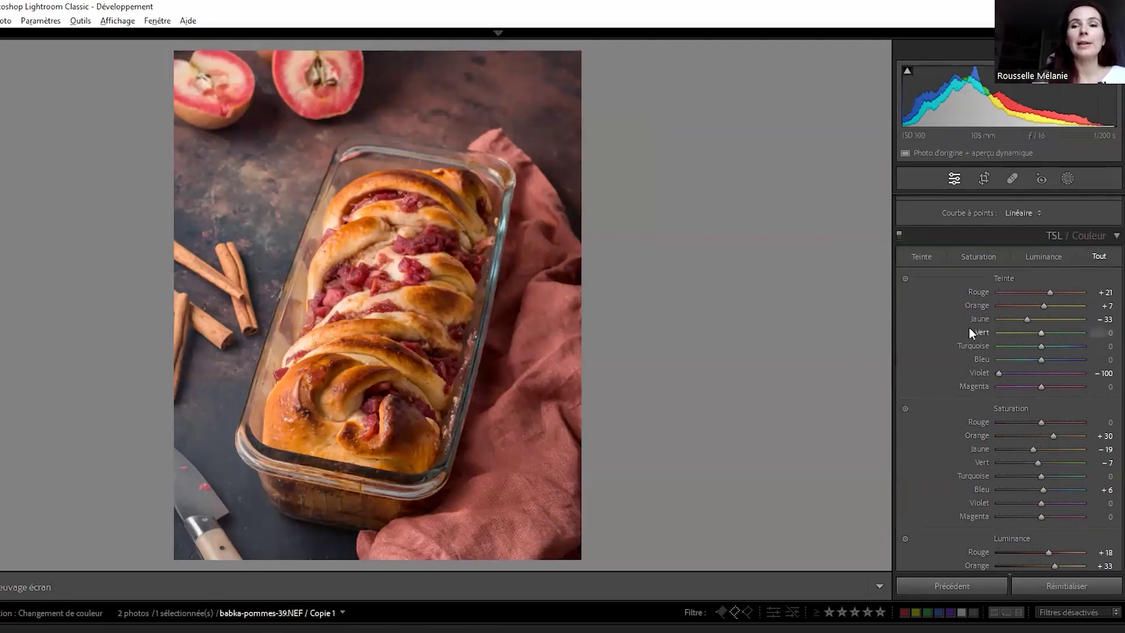
{"action": "left_click", "coordinate": [906, 278]}
{"action": "left_click_drag", "start_coordinate": [565, 278], "coordinate": [565, 244]}
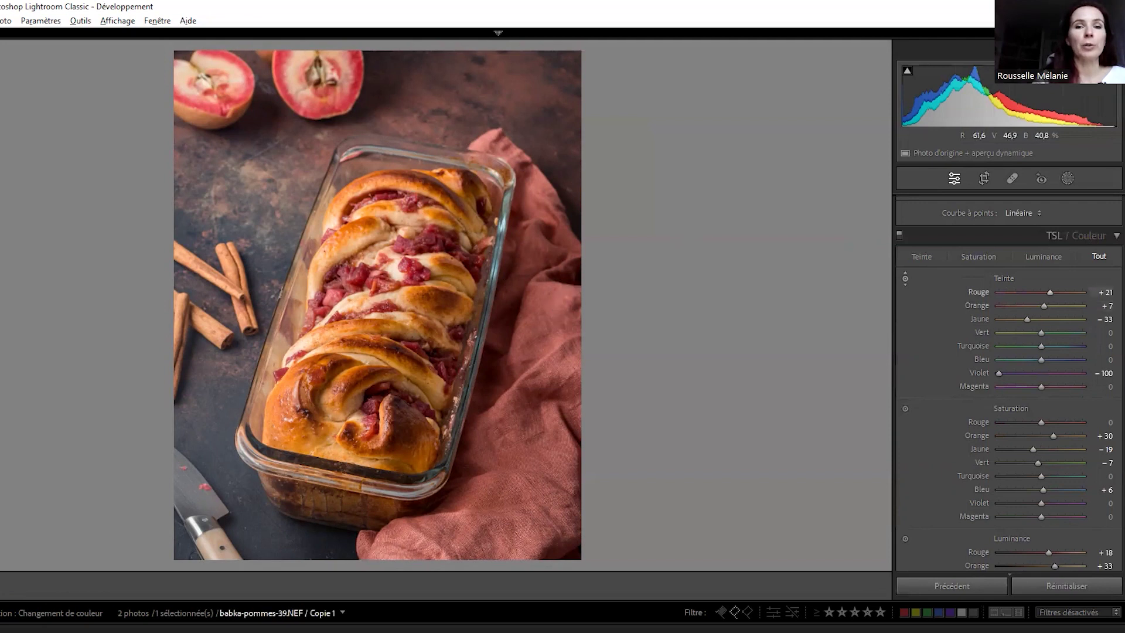
{"action": "left_click_drag", "start_coordinate": [476, 118], "coordinate": [476, 175]}
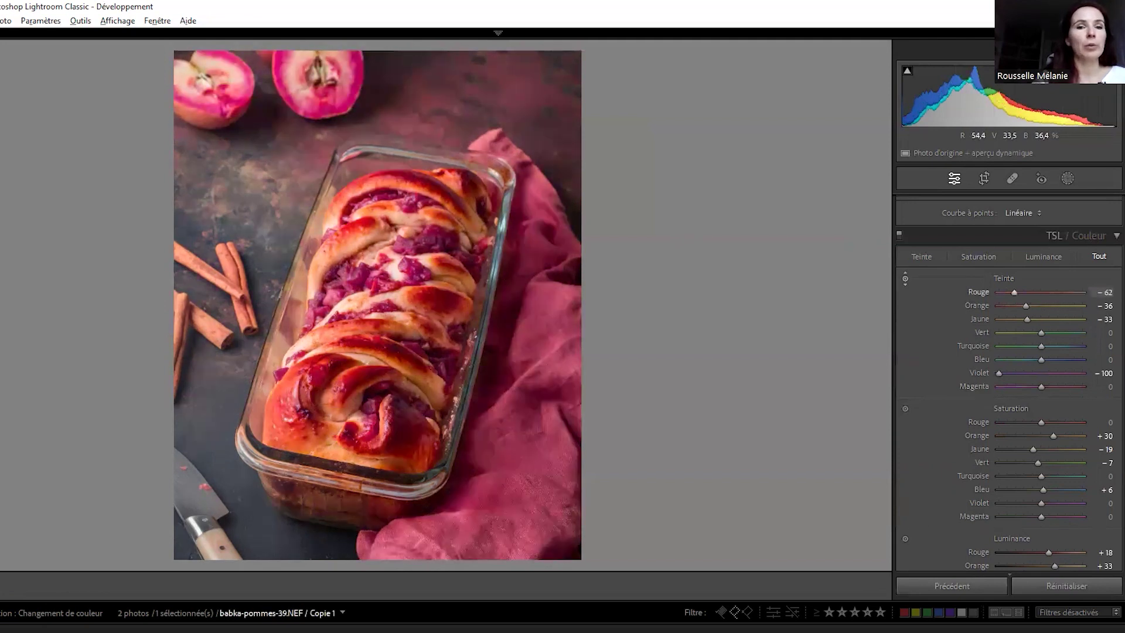
{"action": "key", "text": "ctrl+z"}
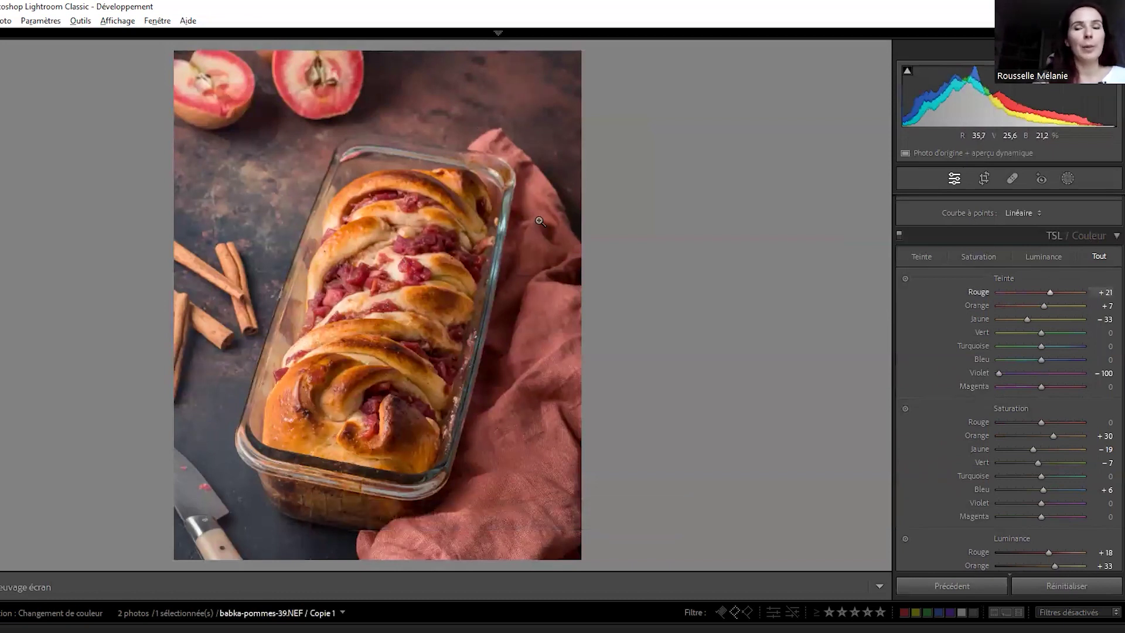
{"action": "scroll", "coordinate": [982, 240], "scroll_direction": "up", "scroll_amount": 5}
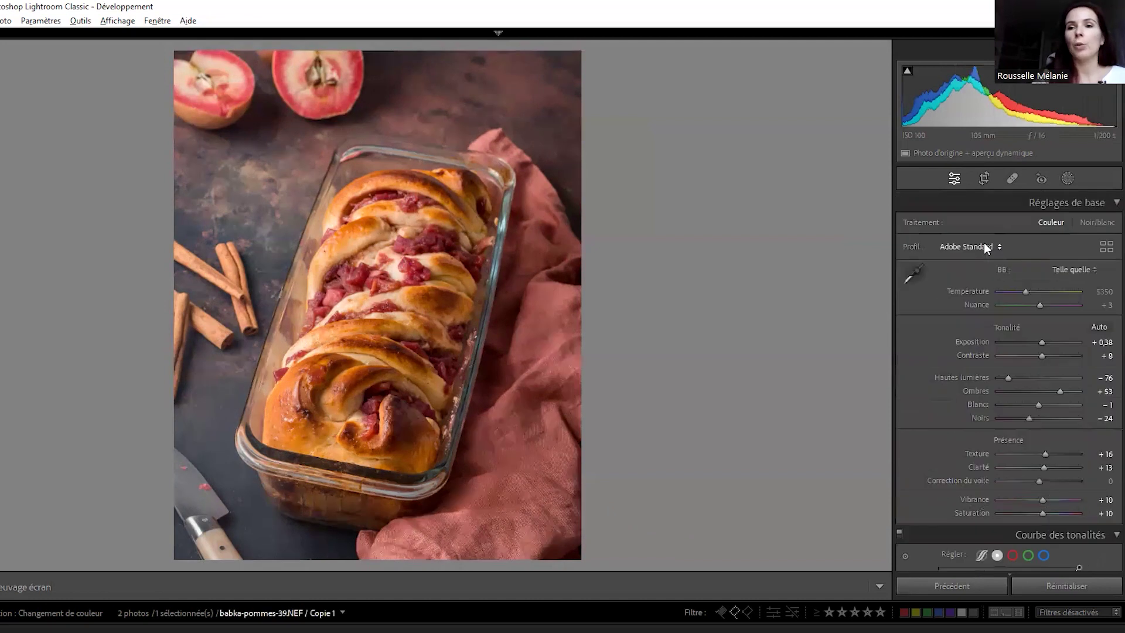
- Try a colour-range mask sampled on the pink cloth, refine it, then delete that mask
{"action": "left_click", "coordinate": [1067, 180]}
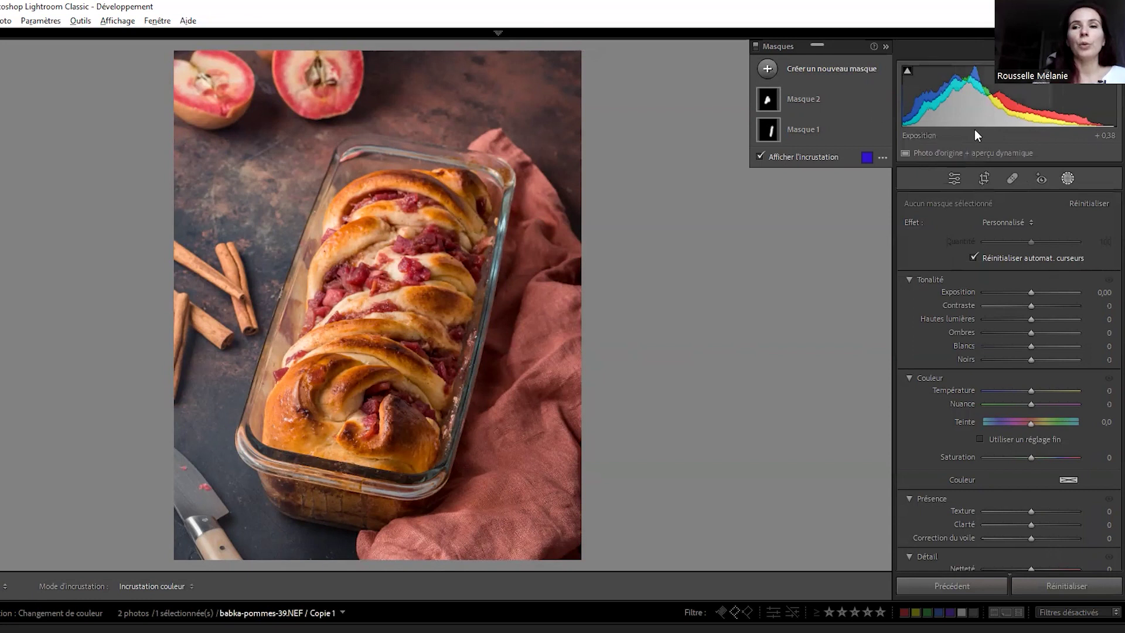
{"action": "left_click", "coordinate": [785, 69]}
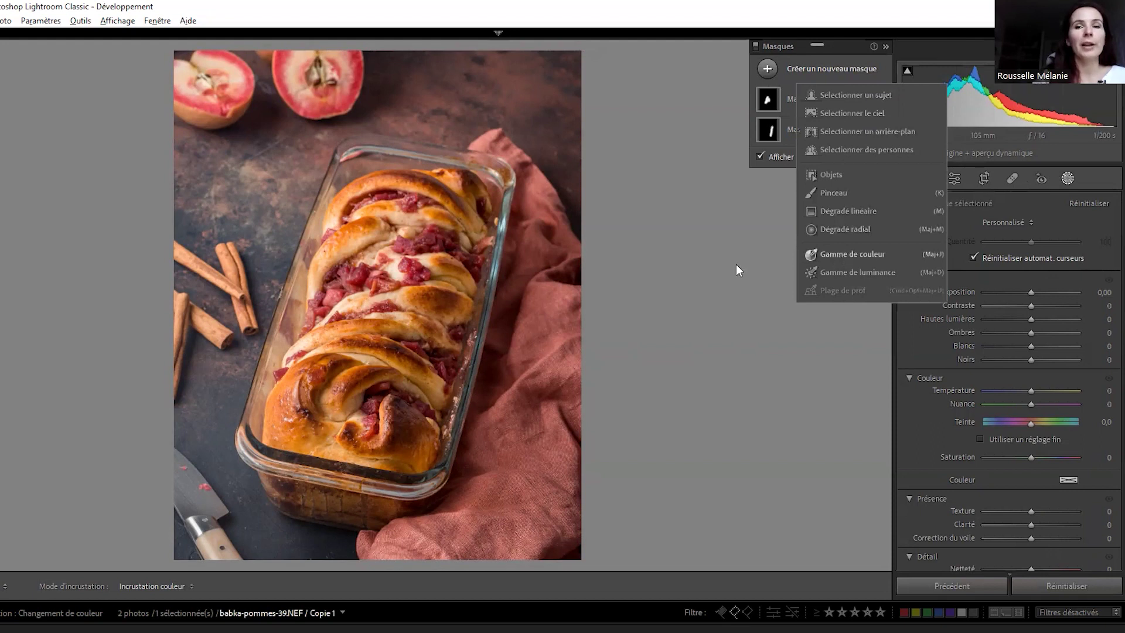
{"action": "key", "text": "shift+j"}
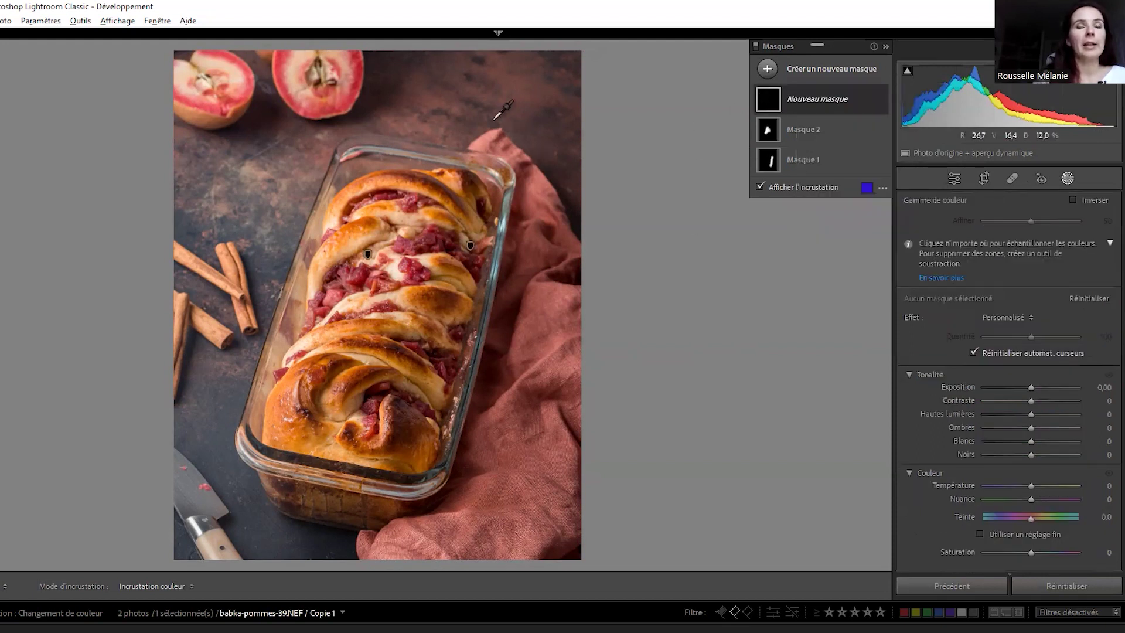
{"action": "left_click", "coordinate": [544, 307]}
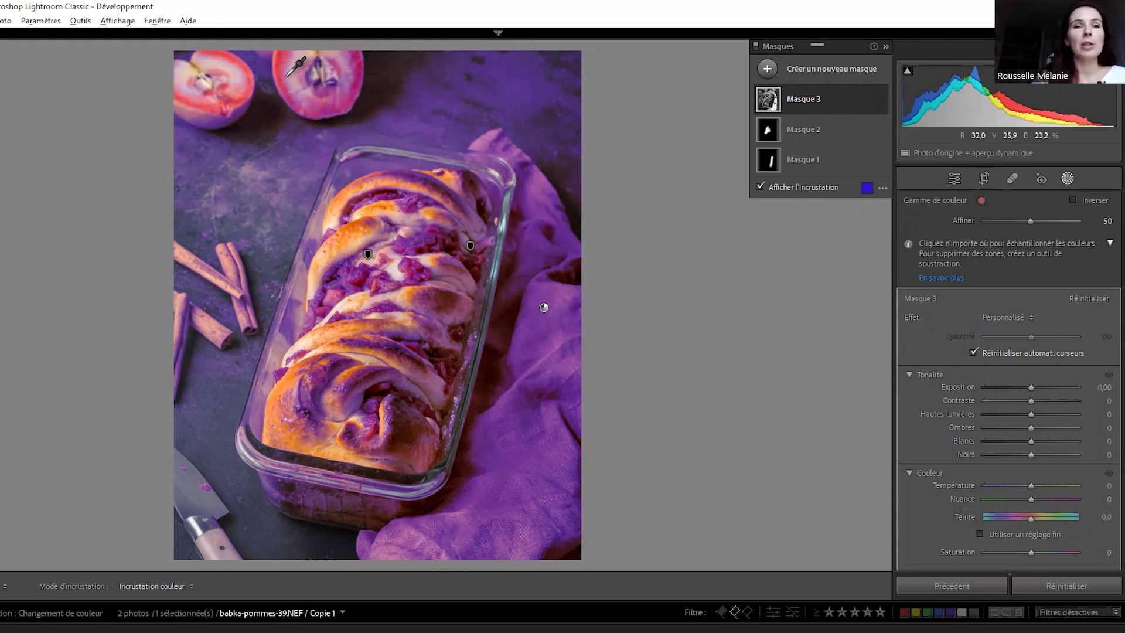
{"action": "left_click_drag", "start_coordinate": [1029, 222], "coordinate": [1086, 223]}
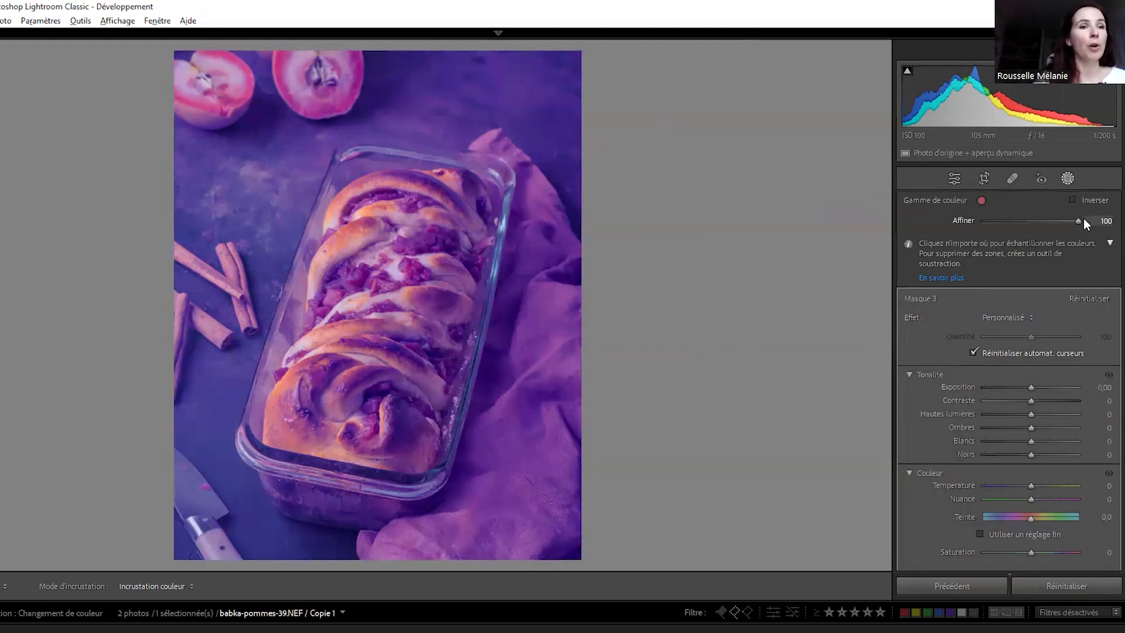
{"action": "left_click_drag", "start_coordinate": [1084, 218], "coordinate": [965, 208]}
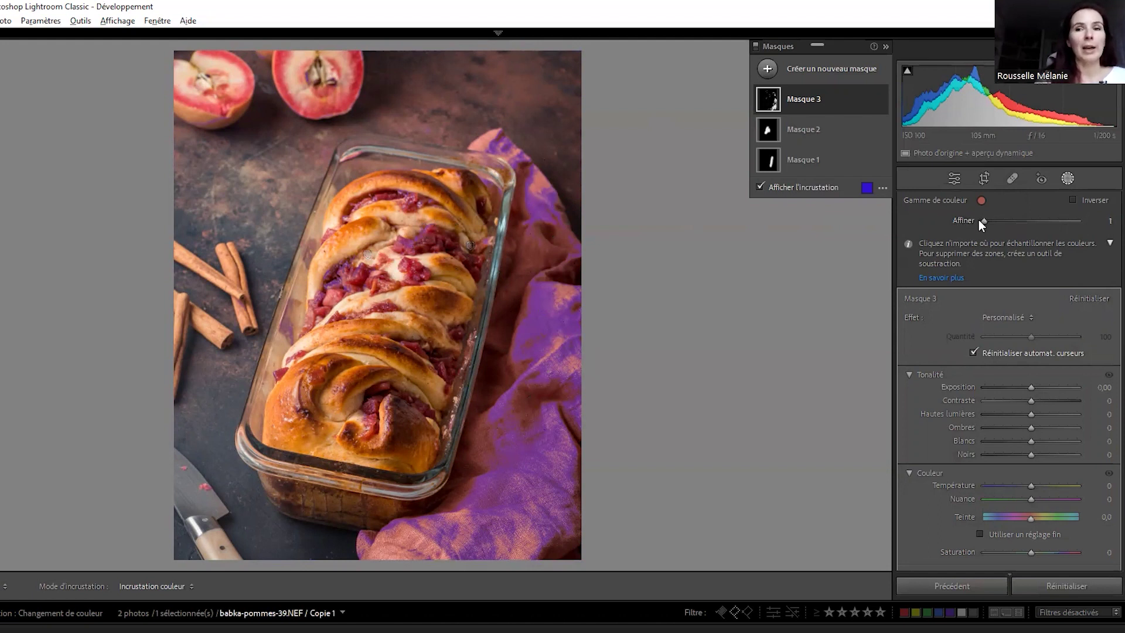
{"action": "mouse_move", "coordinate": [817, 100]}
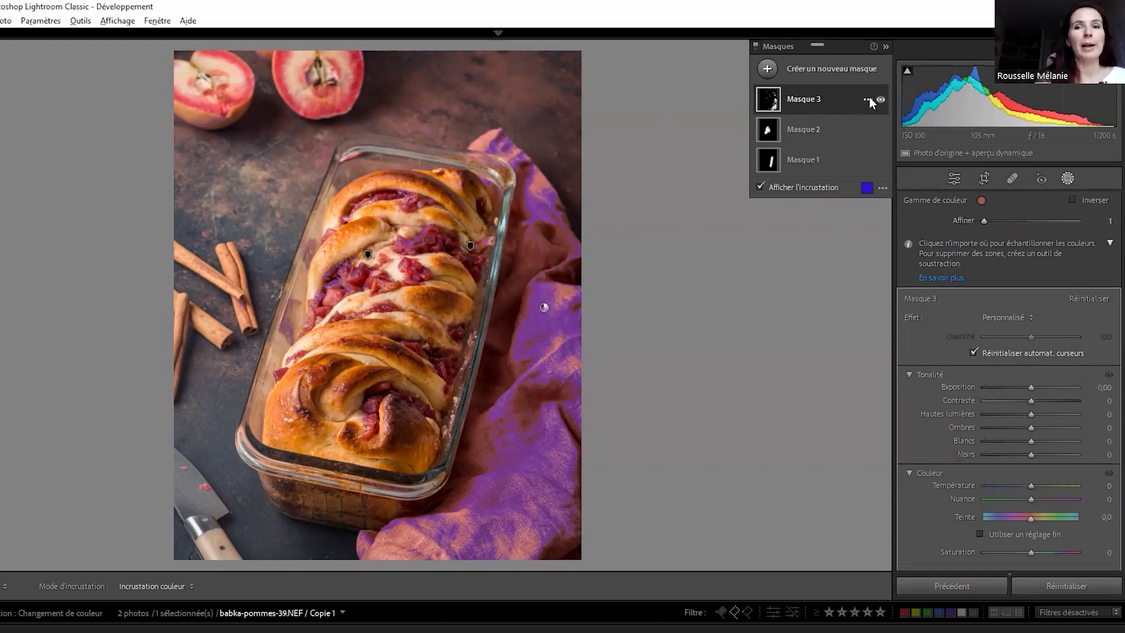
{"action": "left_click", "coordinate": [868, 100]}
{"action": "left_click", "coordinate": [738, 338]}
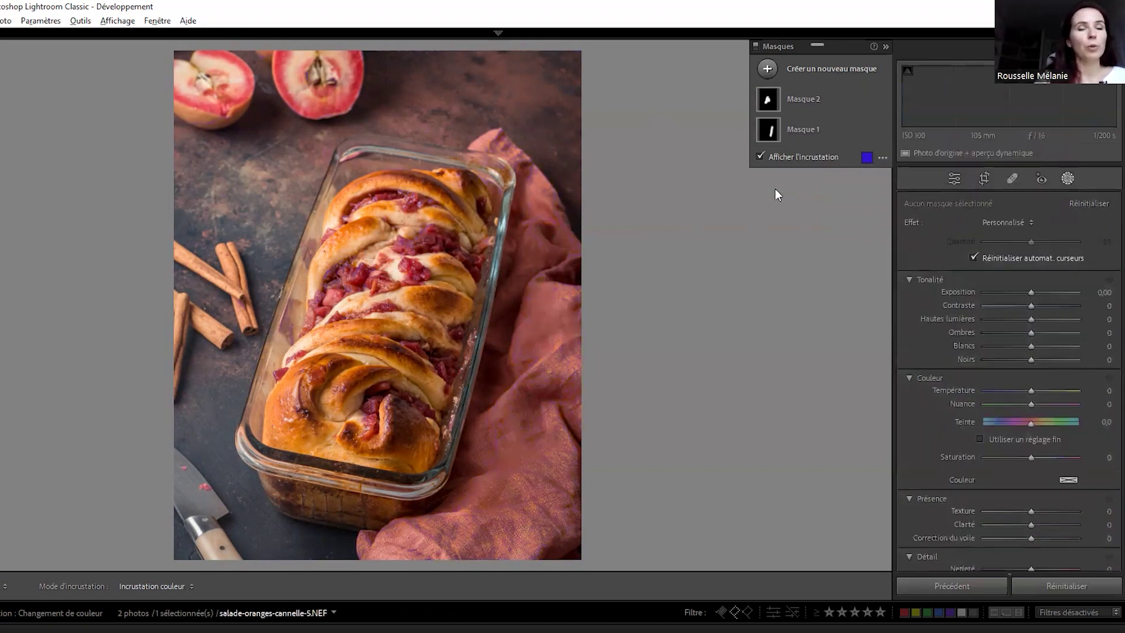
- On the orange salad photo, mask the purple flowers by colour range with refinement 23
{"action": "key", "text": "Right"}
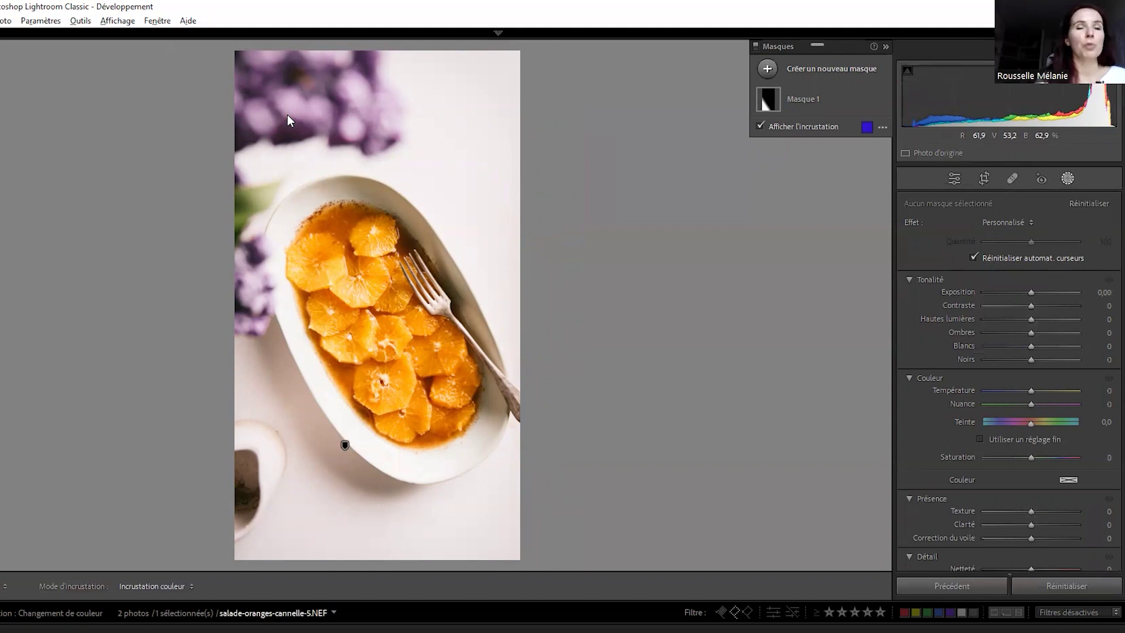
{"action": "left_click", "coordinate": [817, 133]}
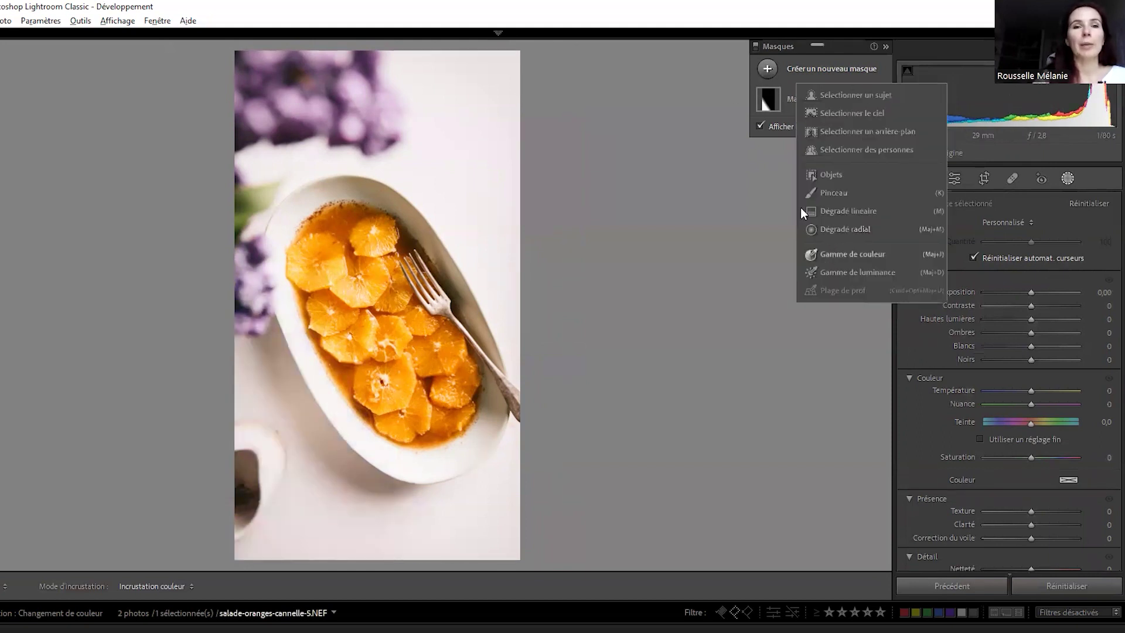
{"action": "left_click", "coordinate": [831, 254]}
{"action": "left_click", "coordinate": [285, 109]}
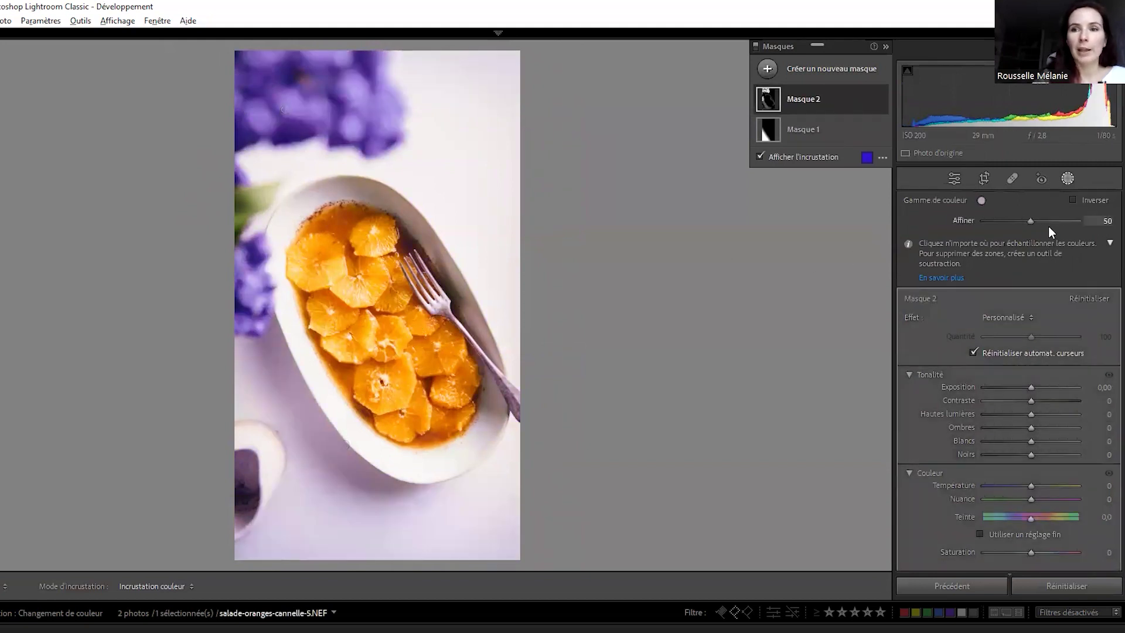
{"action": "left_click_drag", "start_coordinate": [1029, 221], "coordinate": [1003, 221]}
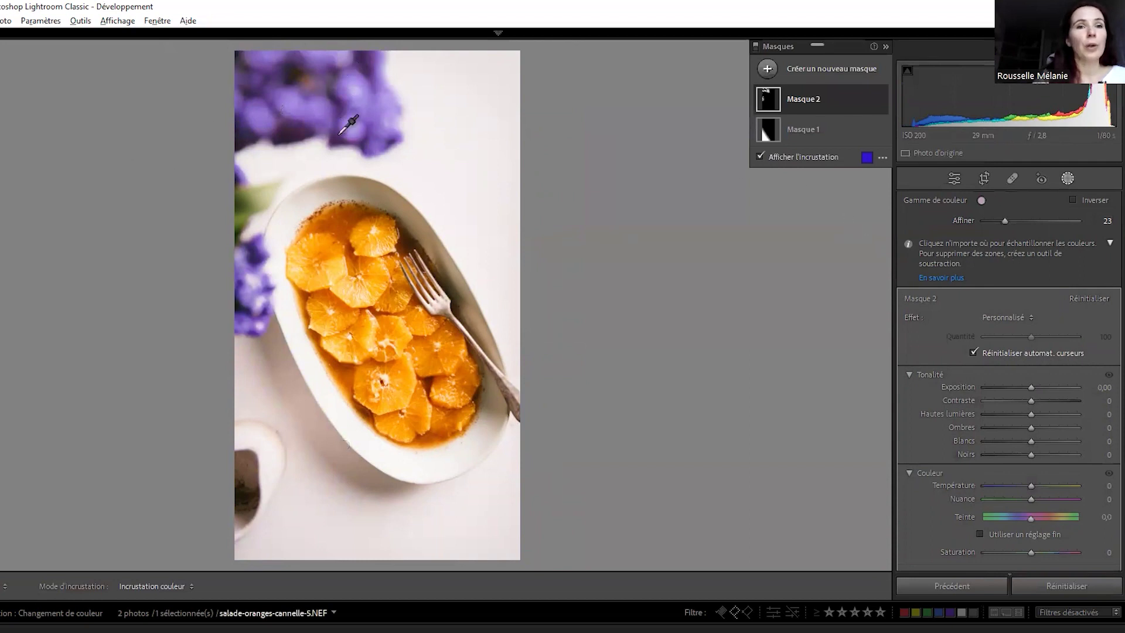
{"action": "left_click", "coordinate": [867, 159]}
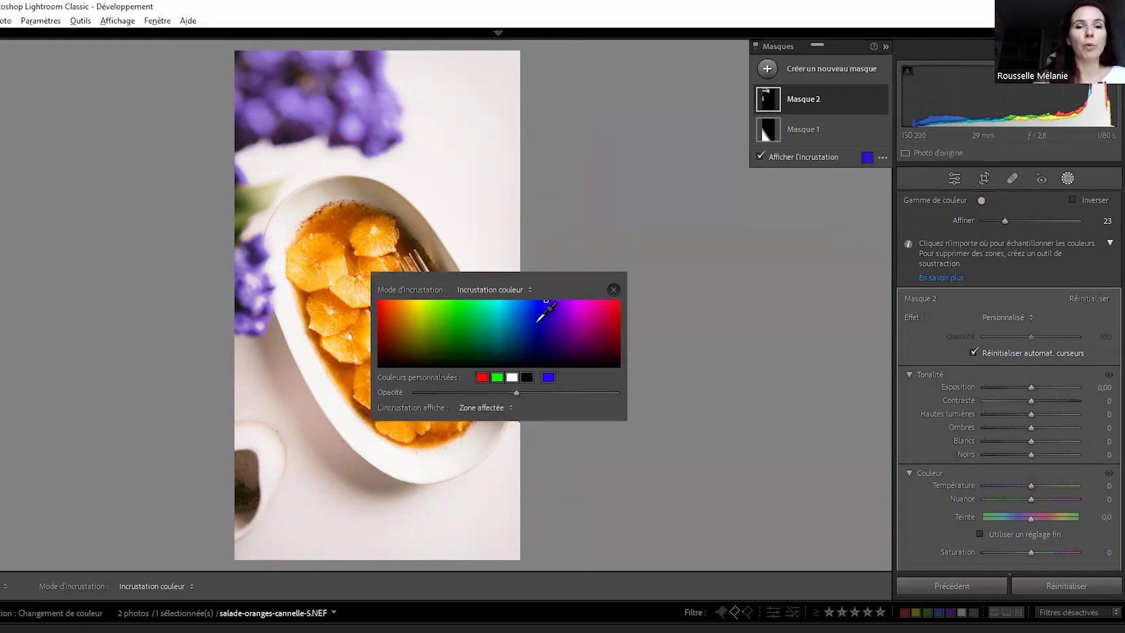
{"action": "left_click", "coordinate": [614, 289]}
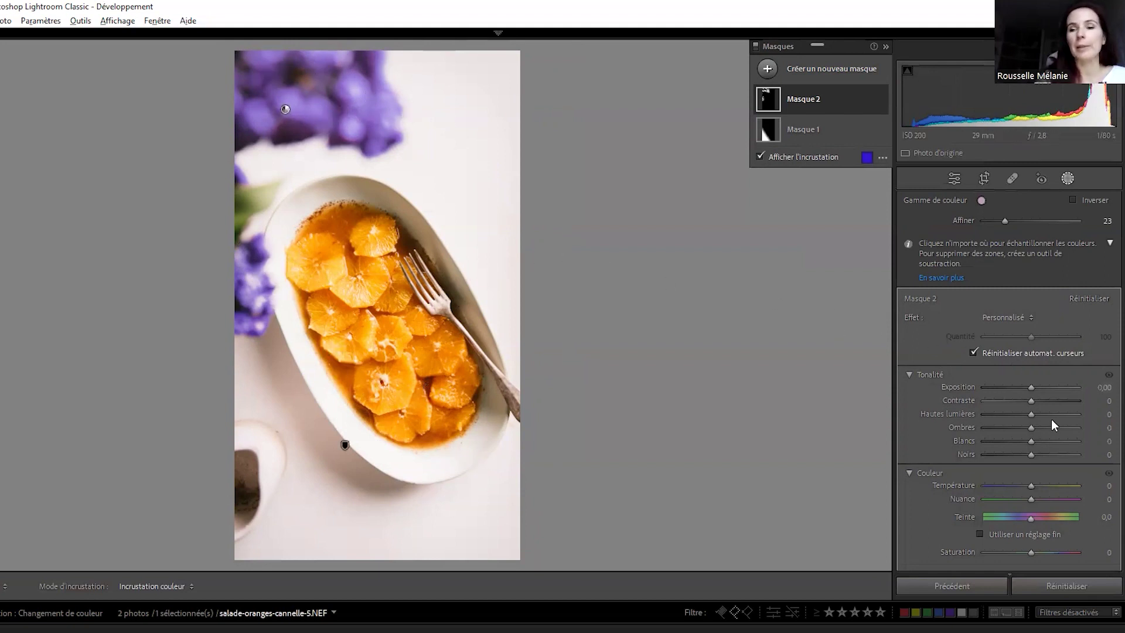
- Give Masque 2 hue 98,2, saturation −36 and temperature −6, then deselect the mask
{"action": "scroll", "coordinate": [1050, 423], "scroll_direction": "down", "scroll_amount": 3}
{"action": "left_click_drag", "start_coordinate": [1031, 409], "coordinate": [965, 396]}
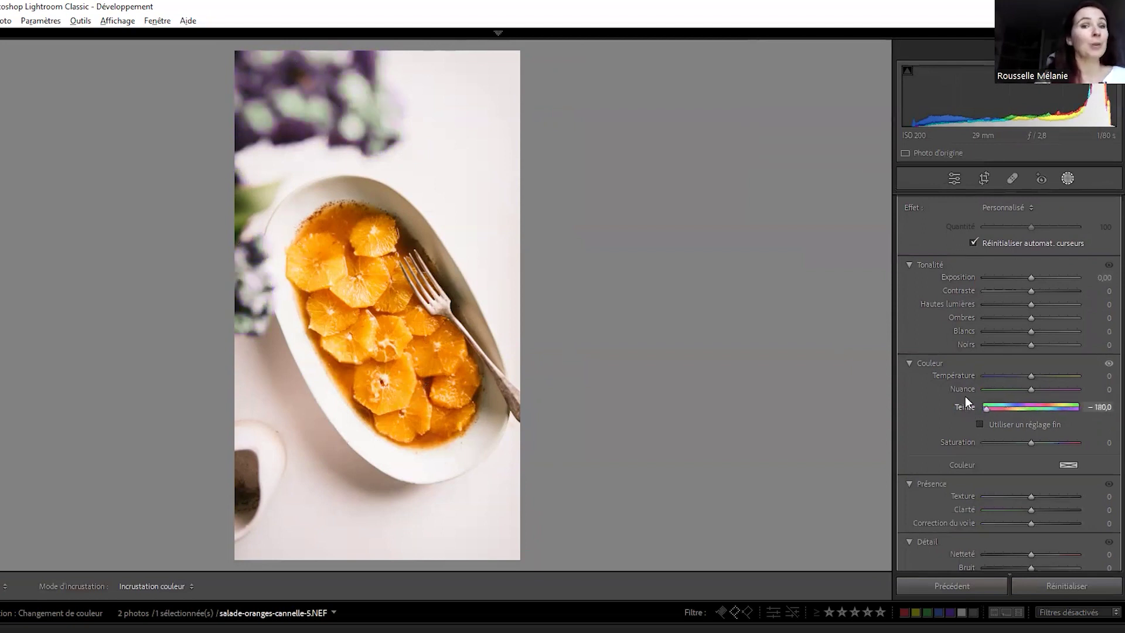
{"action": "mouse_move", "coordinate": [965, 396]}
{"action": "left_mouse_down"}
{"action": "mouse_move", "coordinate": [1061, 407]}
{"action": "mouse_move", "coordinate": [968, 402]}
{"action": "mouse_move", "coordinate": [1041, 403]}
{"action": "mouse_move", "coordinate": [1026, 400]}
{"action": "left_mouse_up"}
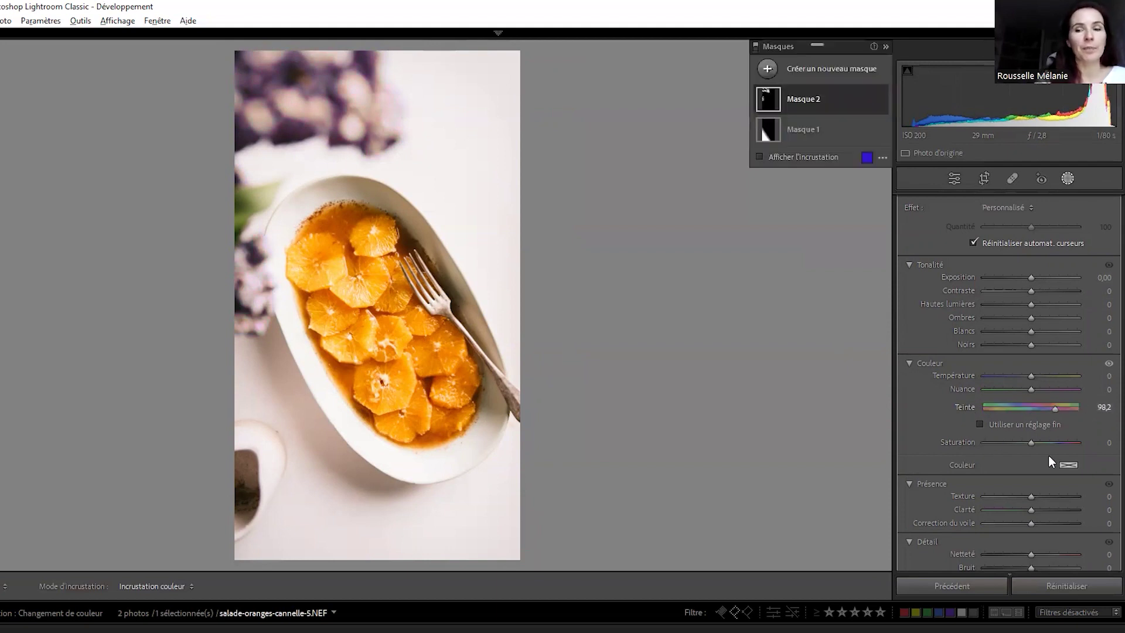
{"action": "mouse_move", "coordinate": [1031, 442]}
{"action": "left_mouse_down"}
{"action": "mouse_move", "coordinate": [1070, 439]}
{"action": "mouse_move", "coordinate": [1011, 444]}
{"action": "mouse_move", "coordinate": [1080, 445]}
{"action": "mouse_move", "coordinate": [1015, 440]}
{"action": "left_mouse_up"}
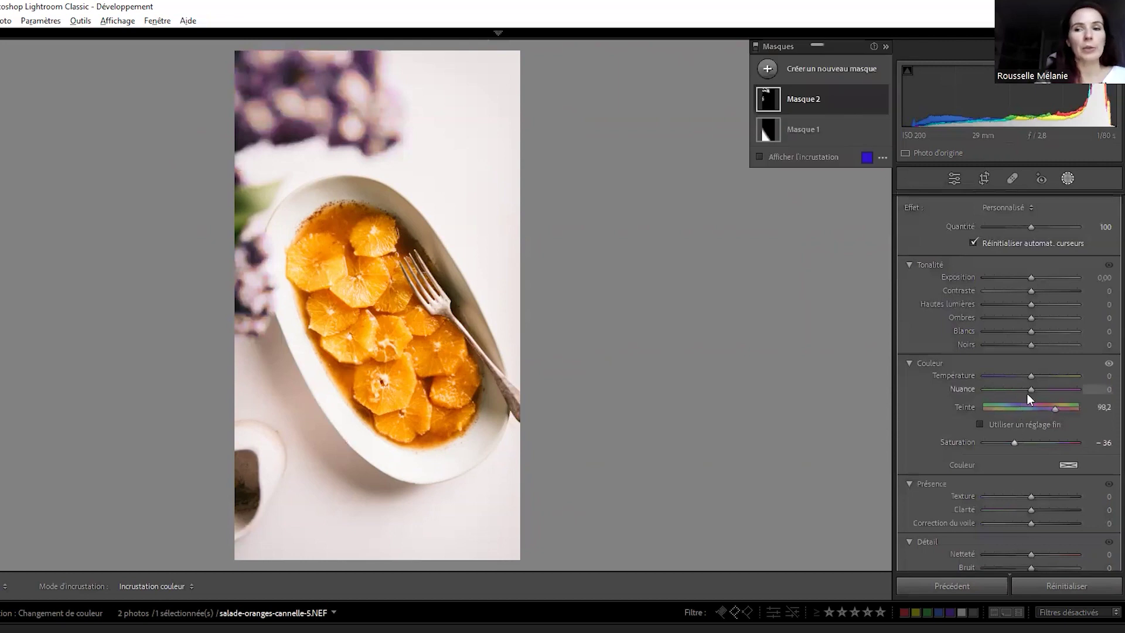
{"action": "mouse_move", "coordinate": [1029, 377]}
{"action": "left_mouse_down"}
{"action": "mouse_move", "coordinate": [992, 380]}
{"action": "mouse_move", "coordinate": [1066, 375]}
{"action": "mouse_move", "coordinate": [1029, 377]}
{"action": "left_mouse_up"}
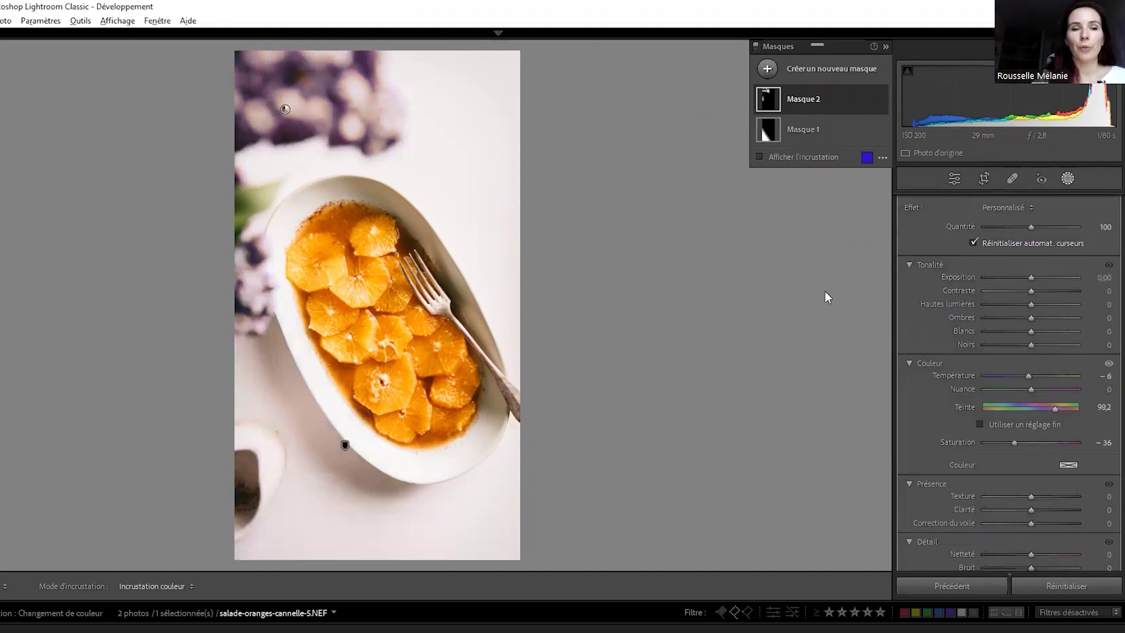
{"action": "right_click", "coordinate": [867, 97]}
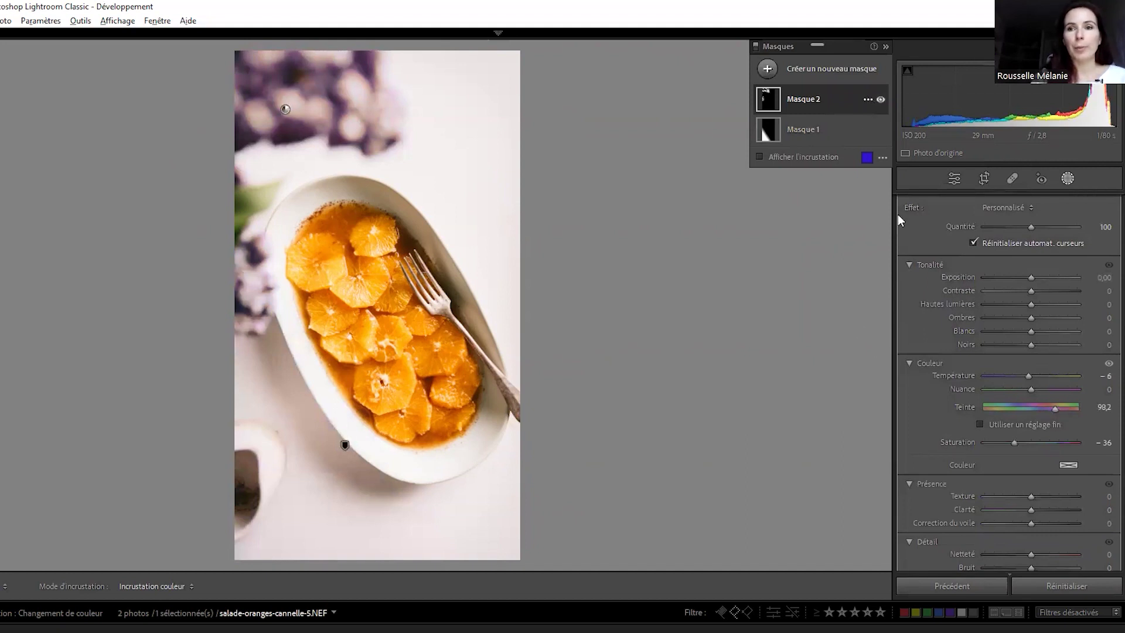
{"action": "left_click", "coordinate": [900, 214]}
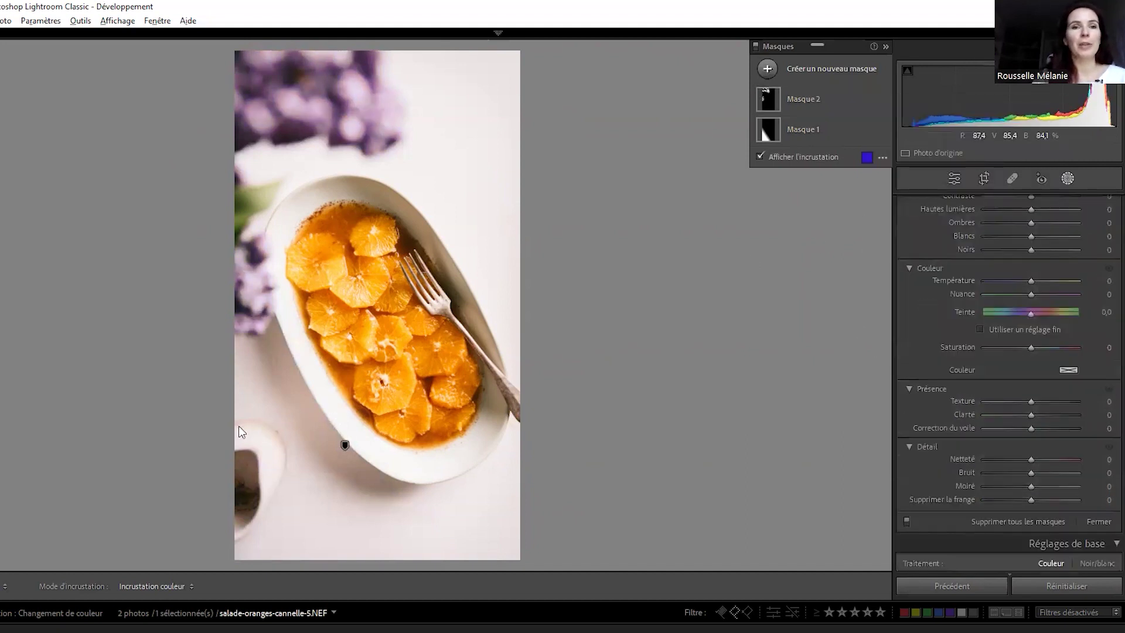
- Move to the babka photo and start a new Objet (object-selection) mask
{"action": "key", "text": "Right"}
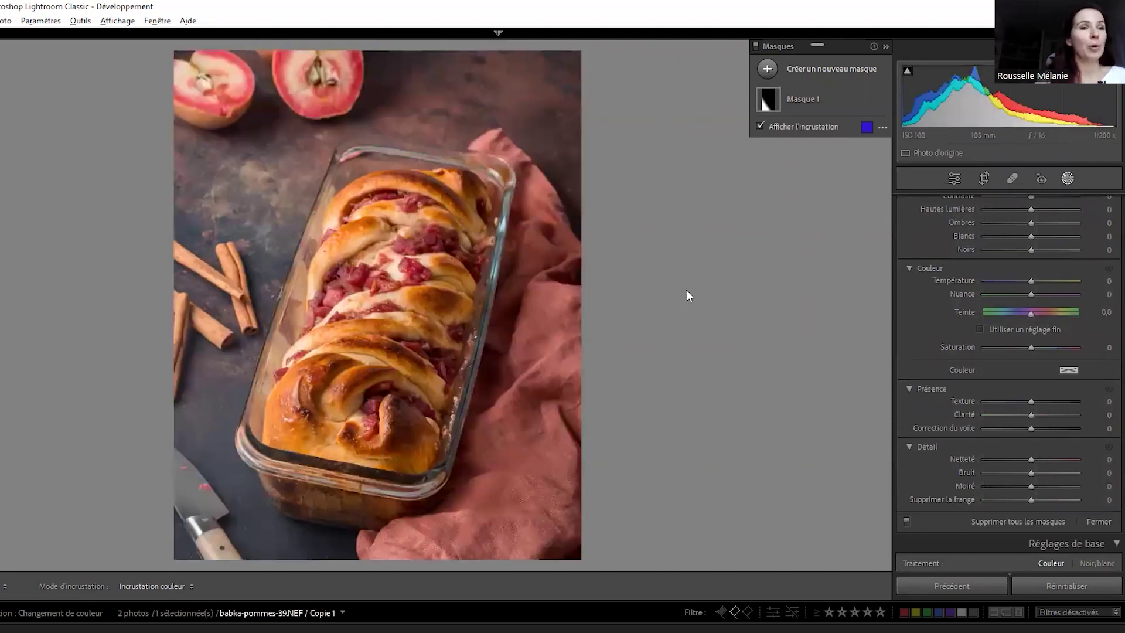
{"action": "left_click", "coordinate": [767, 70]}
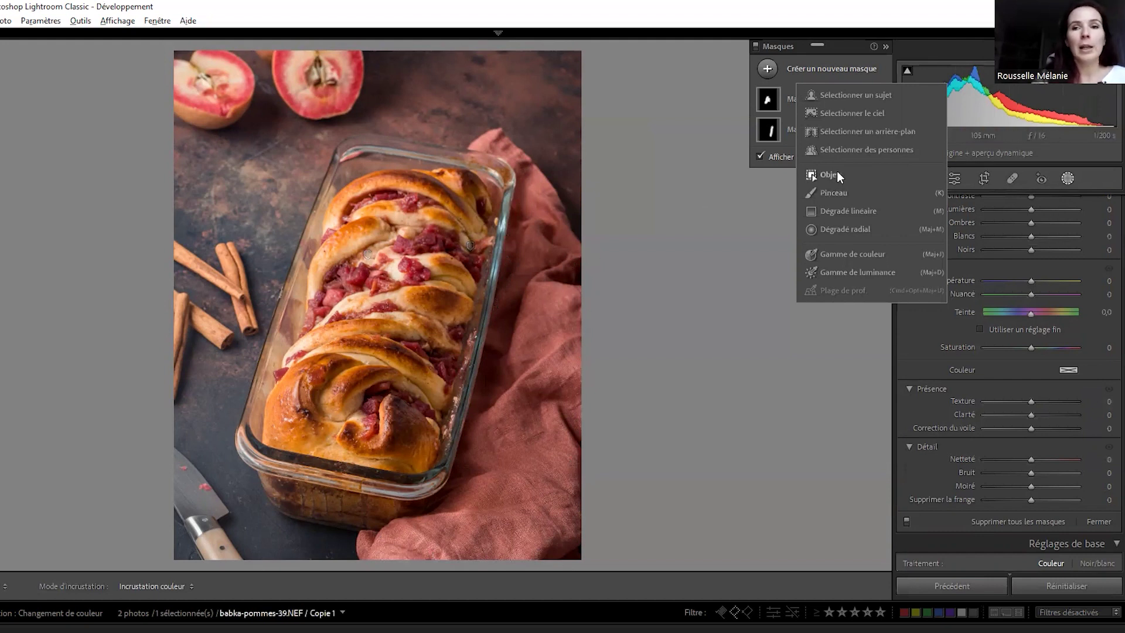
{"action": "left_click", "coordinate": [800, 176]}
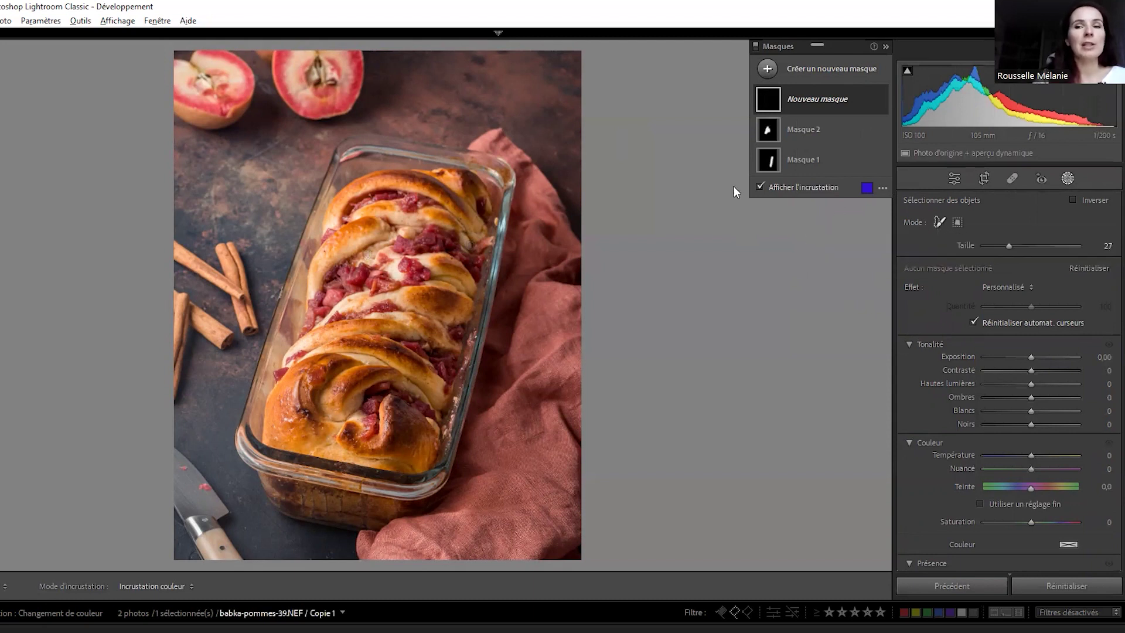
- Brush over the pink cloth beside the babka to create object mask Masque 3
{"action": "mouse_move", "coordinate": [491, 138]}
{"action": "left_mouse_down"}
{"action": "mouse_move", "coordinate": [572, 251]}
{"action": "mouse_move", "coordinate": [527, 194]}
{"action": "mouse_move", "coordinate": [566, 267]}
{"action": "mouse_move", "coordinate": [547, 494]}
{"action": "mouse_move", "coordinate": [525, 427]}
{"action": "mouse_move", "coordinate": [478, 492]}
{"action": "mouse_move", "coordinate": [509, 321]}
{"action": "mouse_move", "coordinate": [466, 471]}
{"action": "mouse_move", "coordinate": [410, 529]}
{"action": "mouse_move", "coordinate": [351, 545]}
{"action": "mouse_move", "coordinate": [520, 563]}
{"action": "left_mouse_up"}
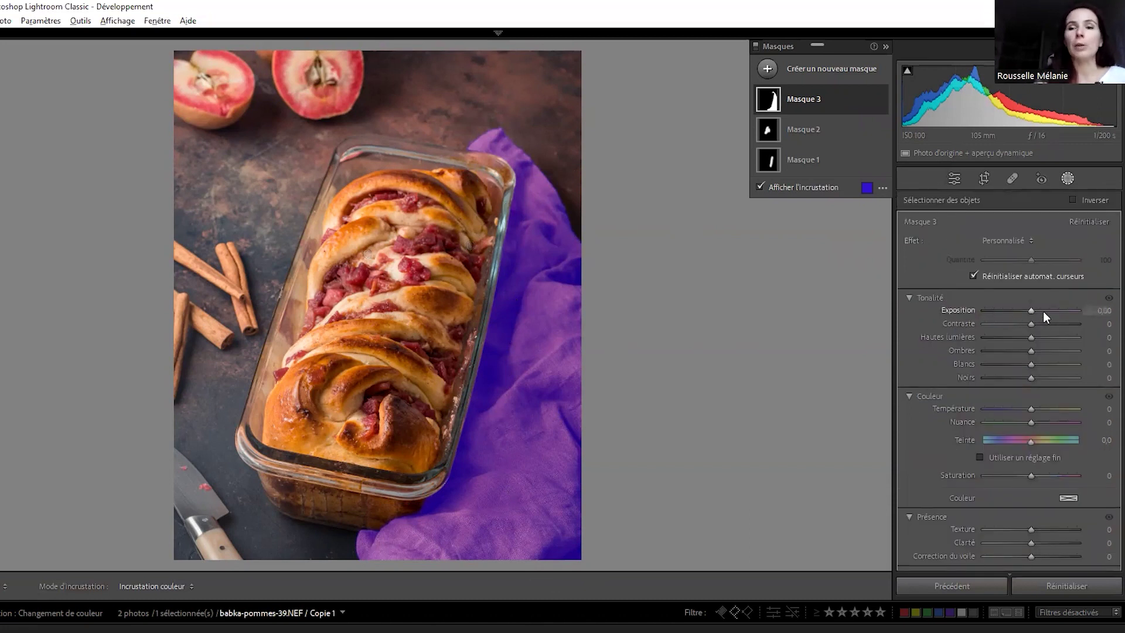
{"action": "scroll", "coordinate": [1003, 380], "scroll_direction": "down", "scroll_amount": 2}
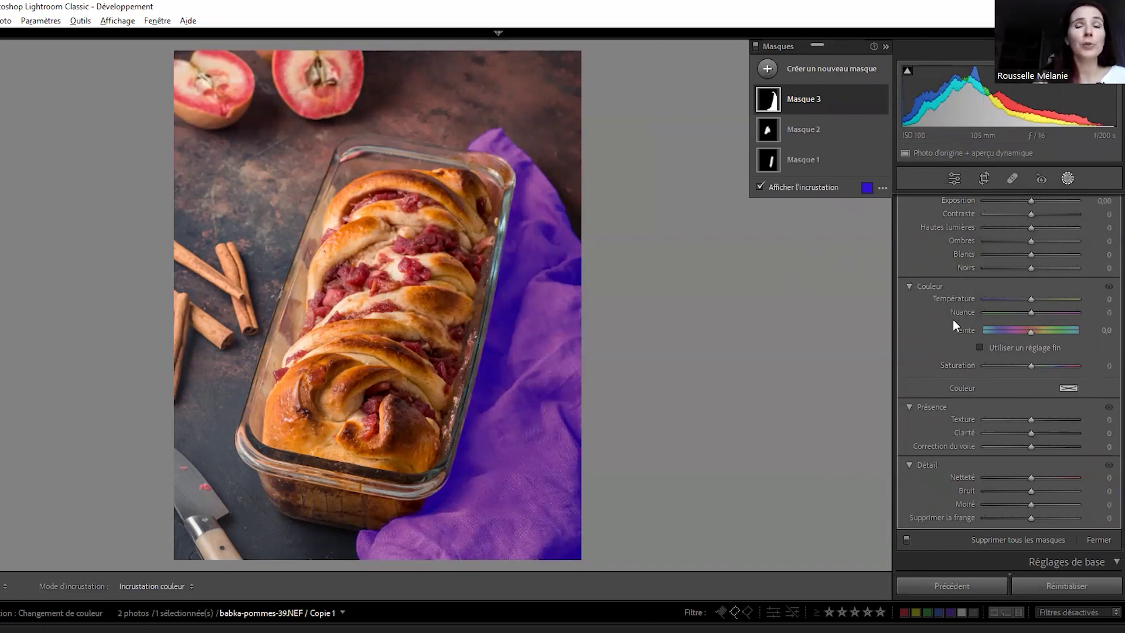
{"action": "scroll", "coordinate": [952, 319], "scroll_direction": "up", "scroll_amount": 3}
{"action": "scroll", "coordinate": [953, 303], "scroll_direction": "down", "scroll_amount": 3}
{"action": "scroll", "coordinate": [947, 236], "scroll_direction": "up", "scroll_amount": 3}
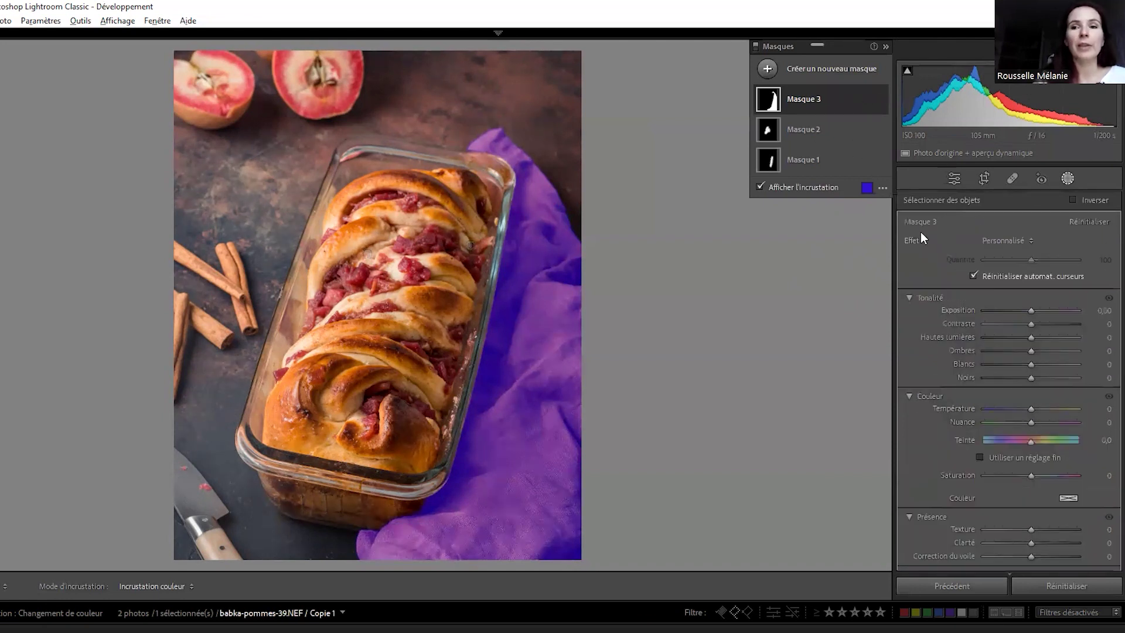
{"action": "scroll", "coordinate": [967, 323], "scroll_direction": "down", "scroll_amount": 4}
{"action": "scroll", "coordinate": [992, 404], "scroll_direction": "down", "scroll_amount": 2}
{"action": "scroll", "coordinate": [940, 243], "scroll_direction": "down", "scroll_amount": 3}
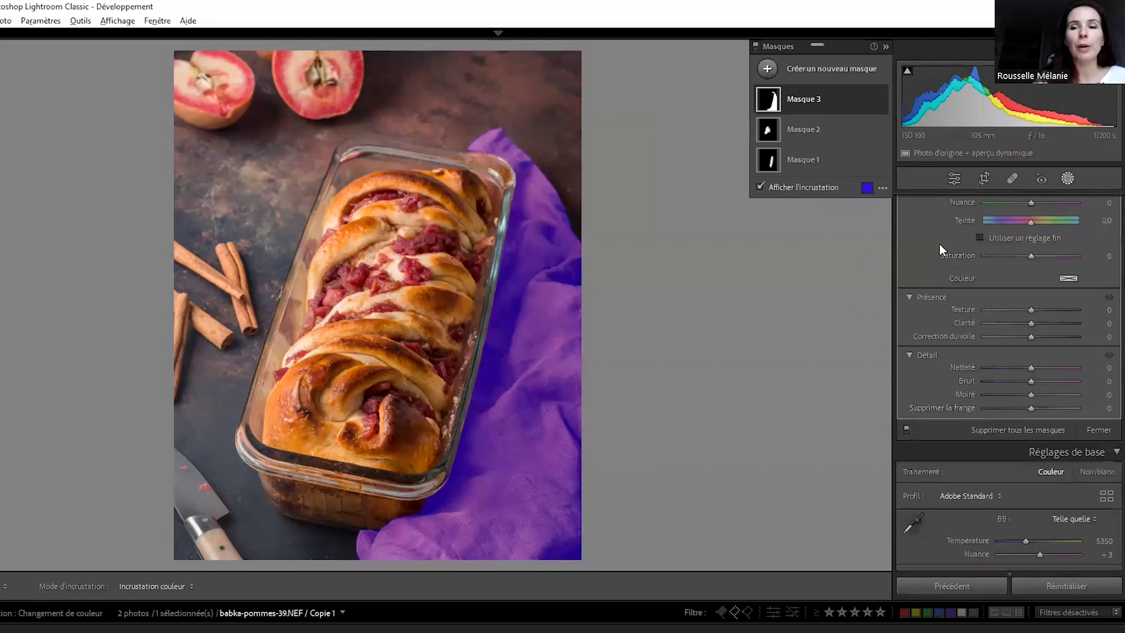
{"action": "scroll", "coordinate": [964, 380], "scroll_direction": "down", "scroll_amount": 3}
{"action": "scroll", "coordinate": [1008, 371], "scroll_direction": "down", "scroll_amount": 3}
{"action": "scroll", "coordinate": [984, 293], "scroll_direction": "up", "scroll_amount": 2}
{"action": "scroll", "coordinate": [983, 294], "scroll_direction": "up", "scroll_amount": 2}
{"action": "scroll", "coordinate": [1028, 384], "scroll_direction": "down", "scroll_amount": 3}
{"action": "scroll", "coordinate": [1007, 413], "scroll_direction": "down", "scroll_amount": 4}
{"action": "scroll", "coordinate": [1008, 413], "scroll_direction": "down", "scroll_amount": 2}
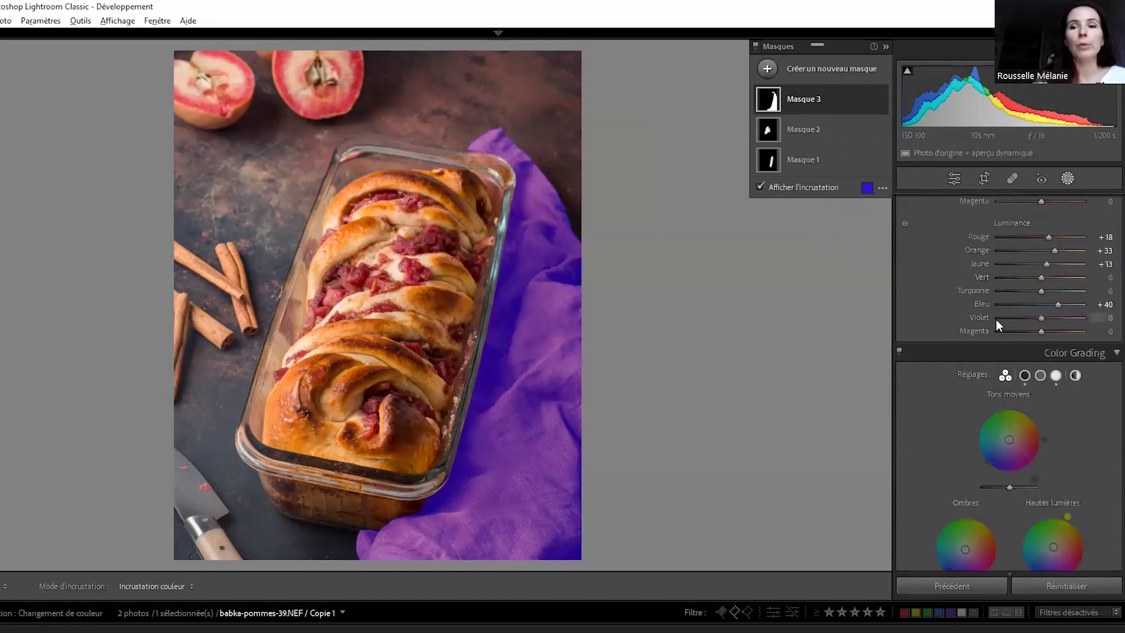
{"action": "scroll", "coordinate": [996, 318], "scroll_direction": "up", "scroll_amount": 5}
{"action": "scroll", "coordinate": [961, 422], "scroll_direction": "up", "scroll_amount": 3}
{"action": "scroll", "coordinate": [1008, 457], "scroll_direction": "down", "scroll_amount": 3}
{"action": "scroll", "coordinate": [956, 433], "scroll_direction": "up", "scroll_amount": 10}
{"action": "scroll", "coordinate": [956, 433], "scroll_direction": "up", "scroll_amount": 4}
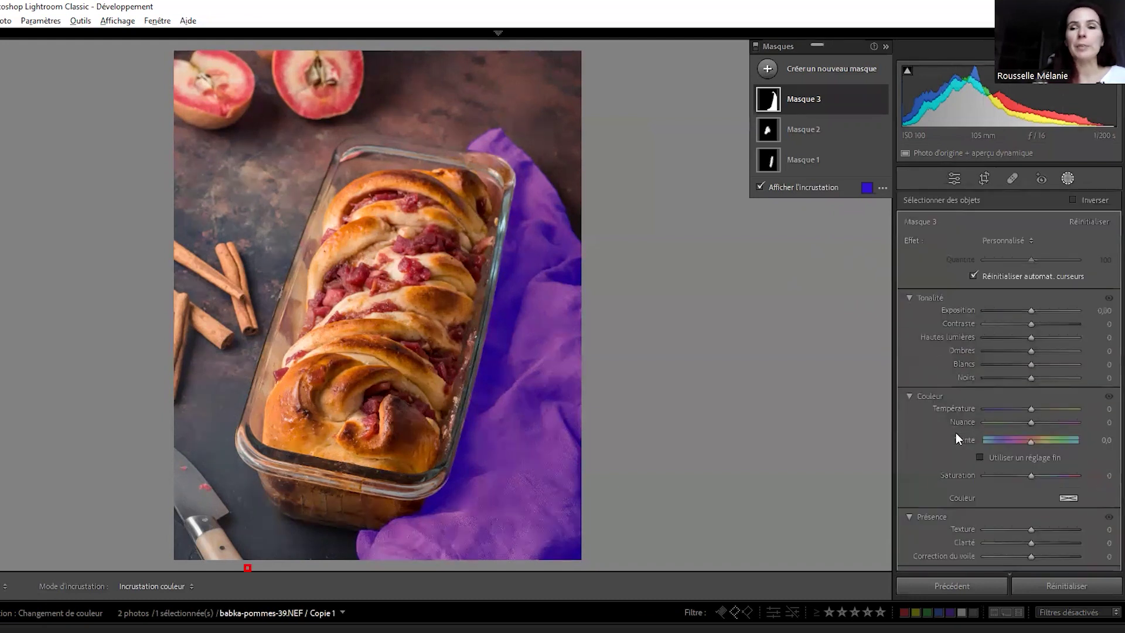
{"action": "scroll", "coordinate": [939, 225], "scroll_direction": "down", "scroll_amount": 2}
{"action": "scroll", "coordinate": [1082, 417], "scroll_direction": "down", "scroll_amount": 3}
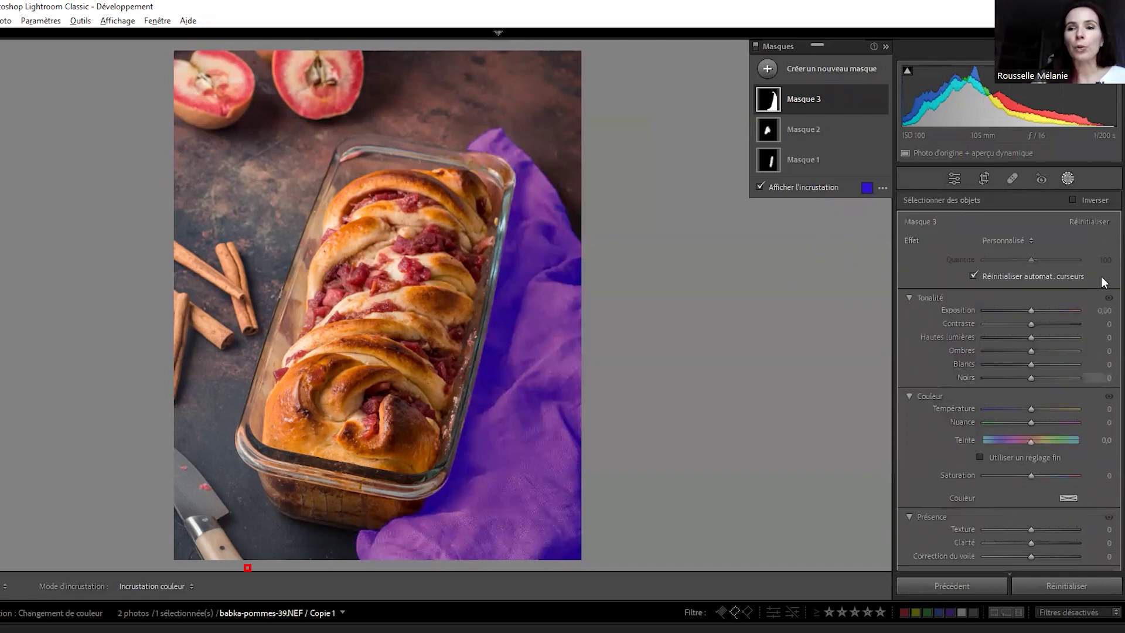
{"action": "scroll", "coordinate": [955, 293], "scroll_direction": "up", "scroll_amount": 3}
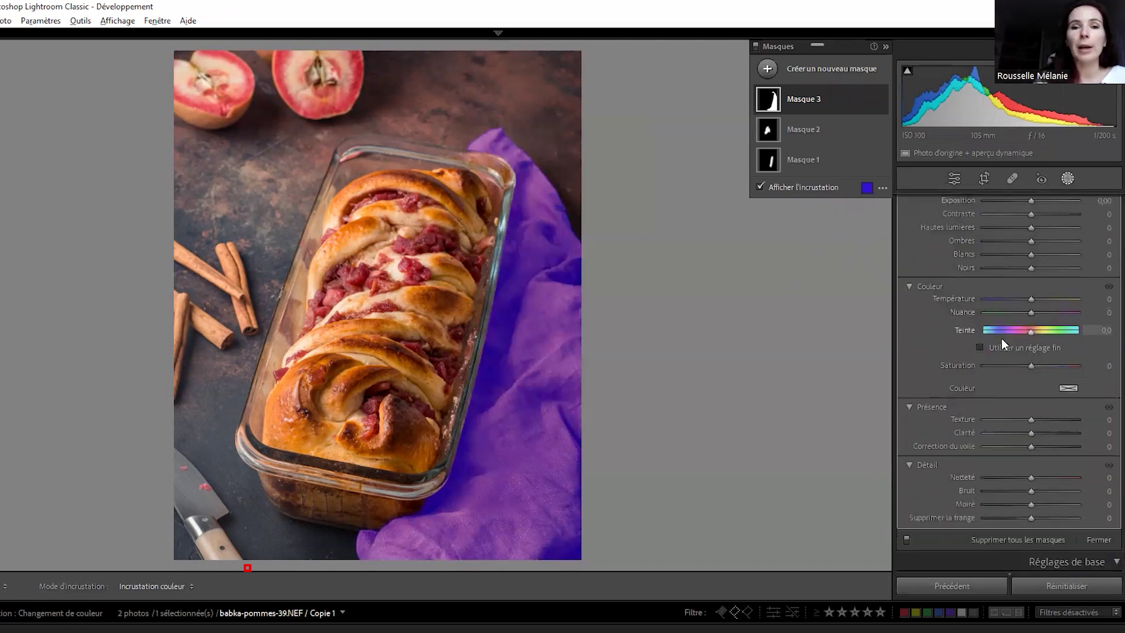
- Shift Masque 3's hue through green to −160,9, turning the cloth teal blue
{"action": "left_click_drag", "start_coordinate": [1030, 331], "coordinate": [1049, 334]}
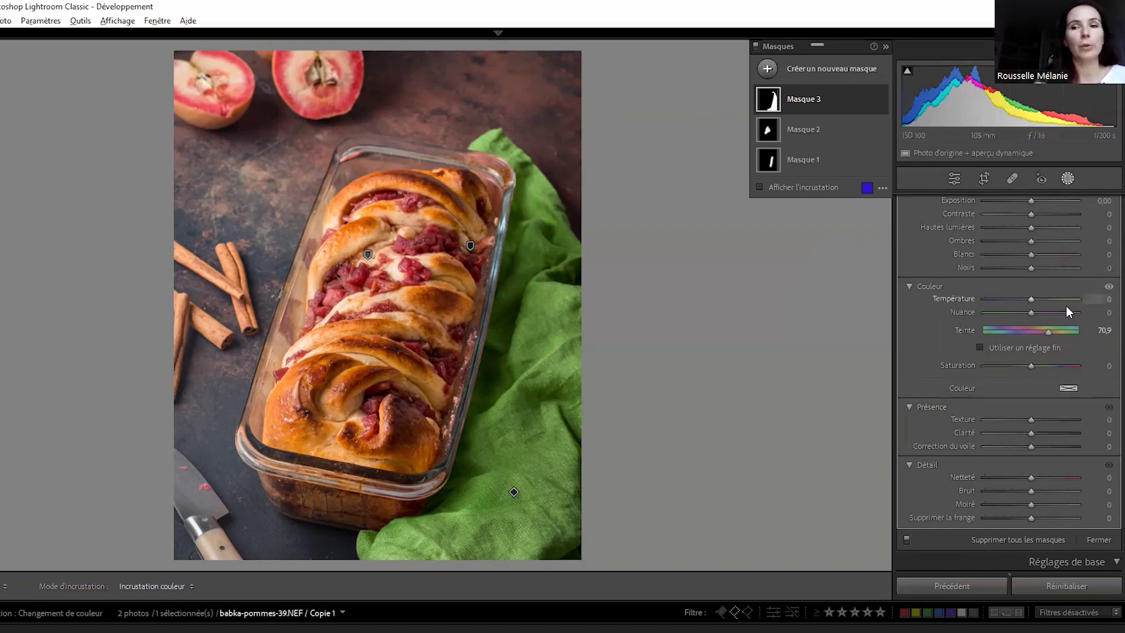
{"action": "left_click_drag", "start_coordinate": [1047, 331], "coordinate": [991, 330]}
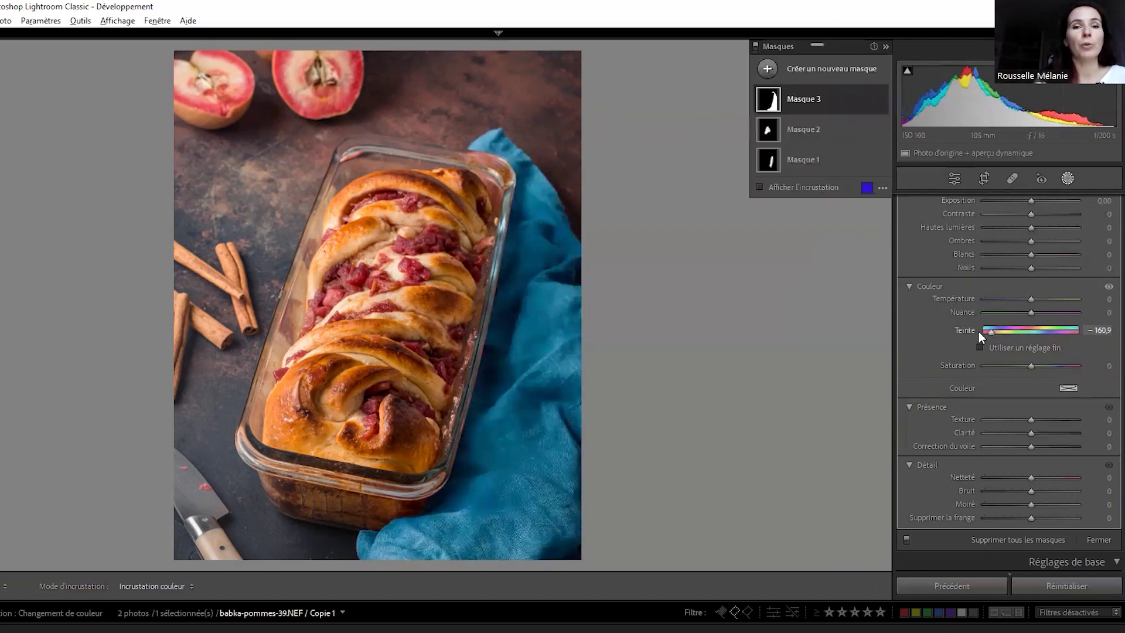